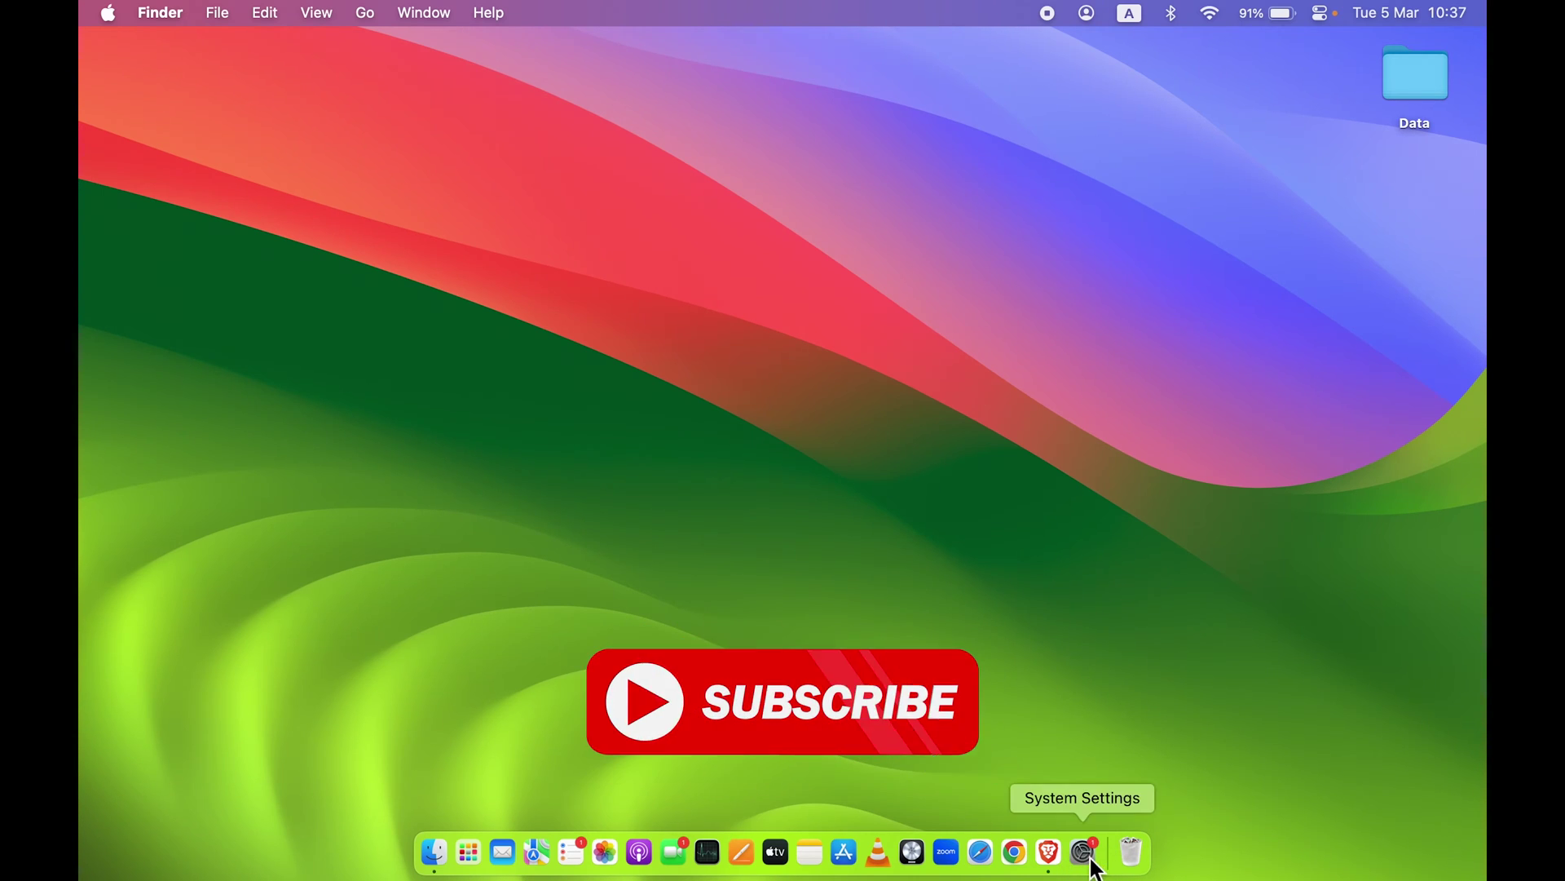
Launch System Settings from the Apple menu
left_click(107, 14)
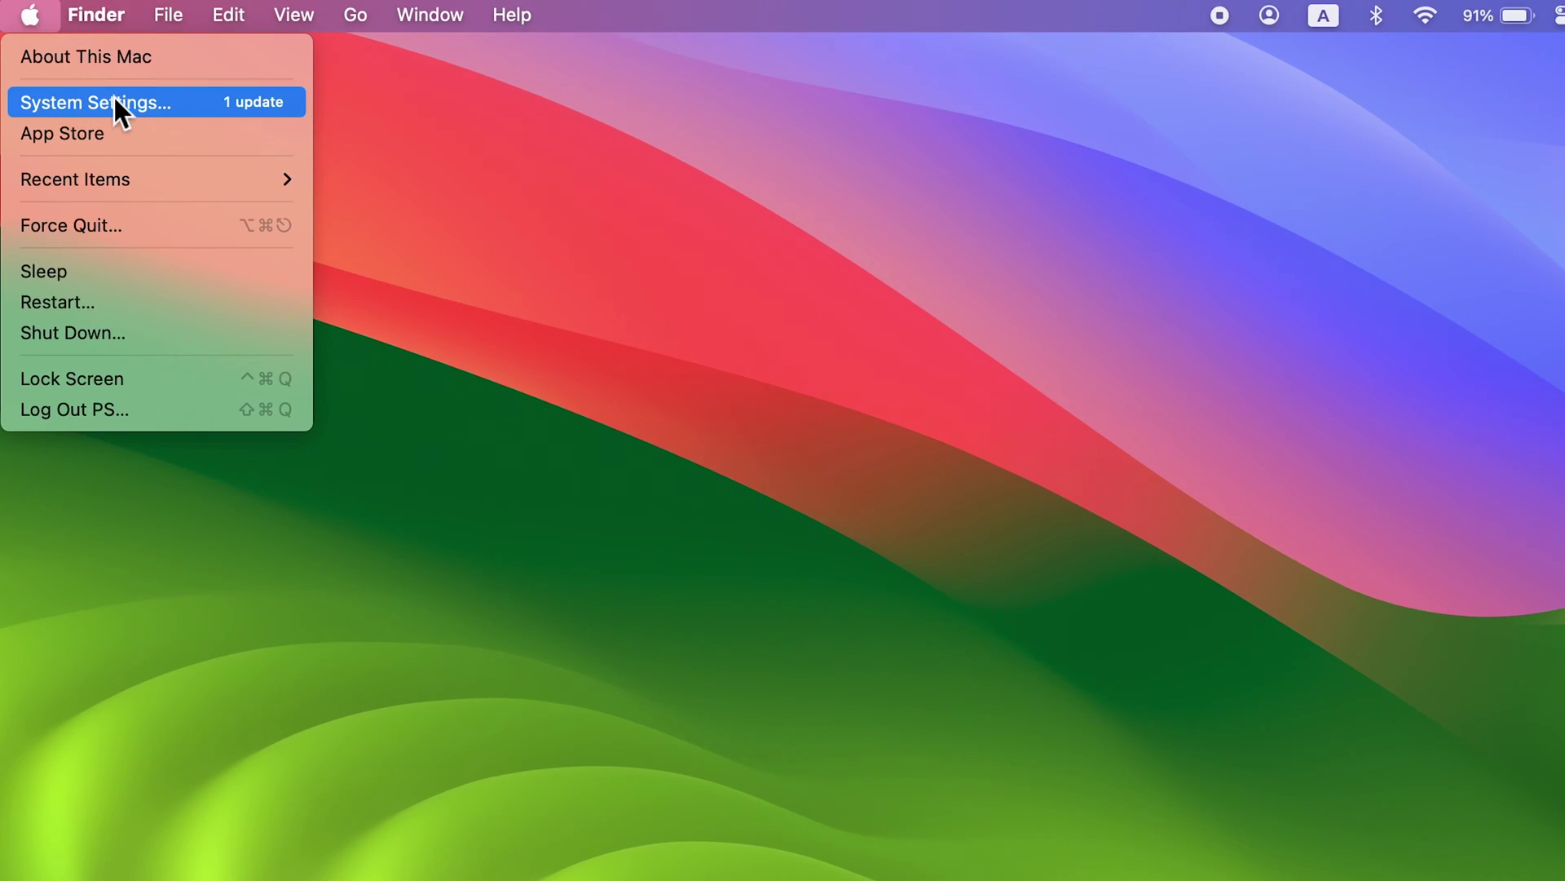
left_click(114, 101)
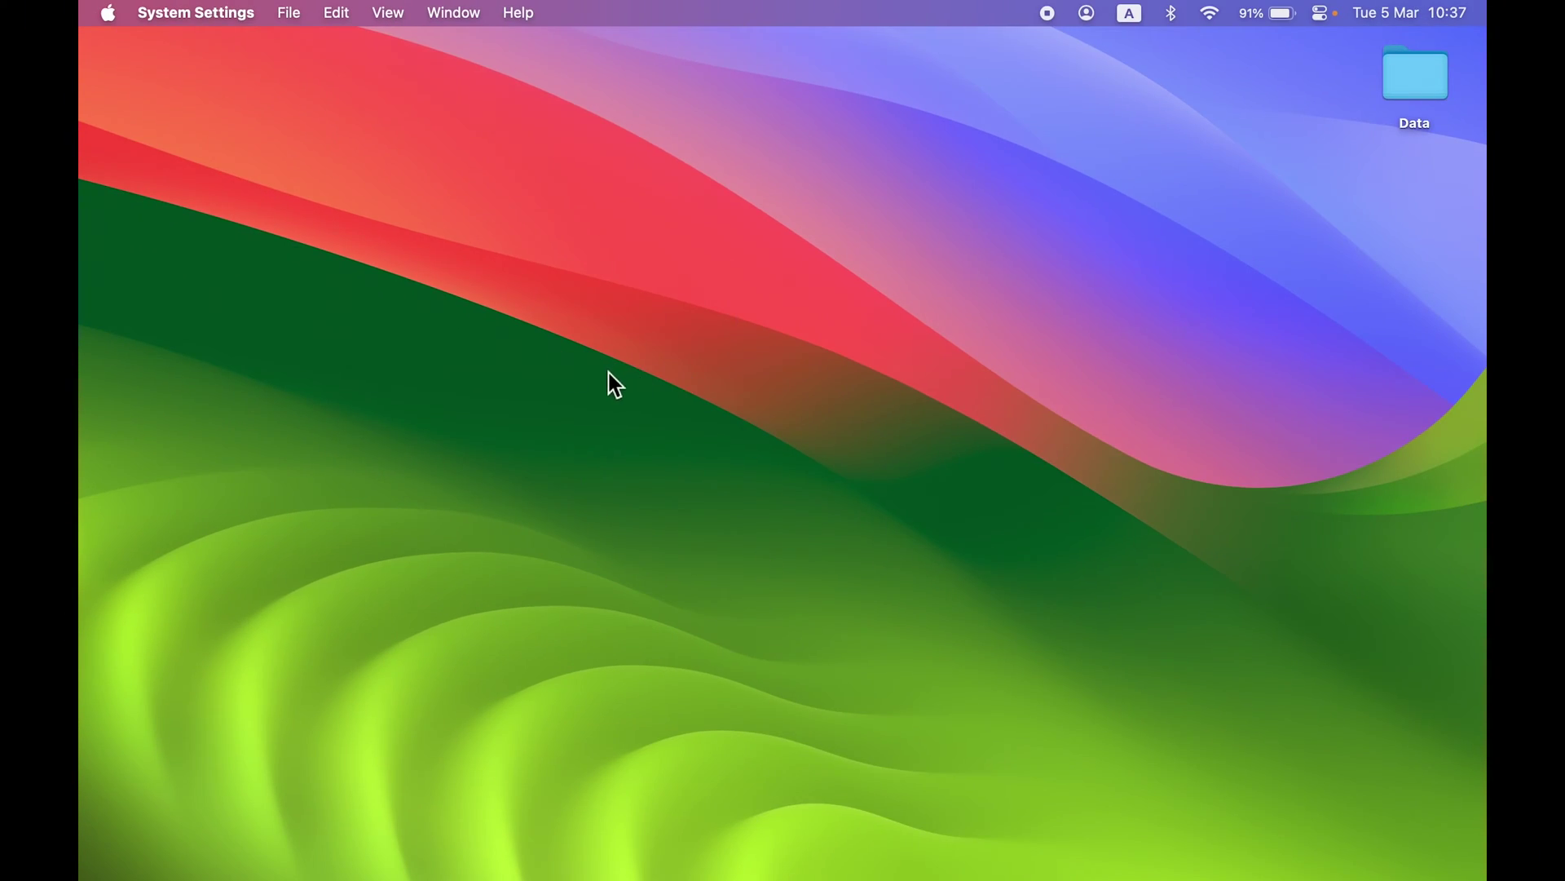
Open the Wallpaper pane and browse its dynamic, landscape and other collections
scroll(443, 453, "down", 5)
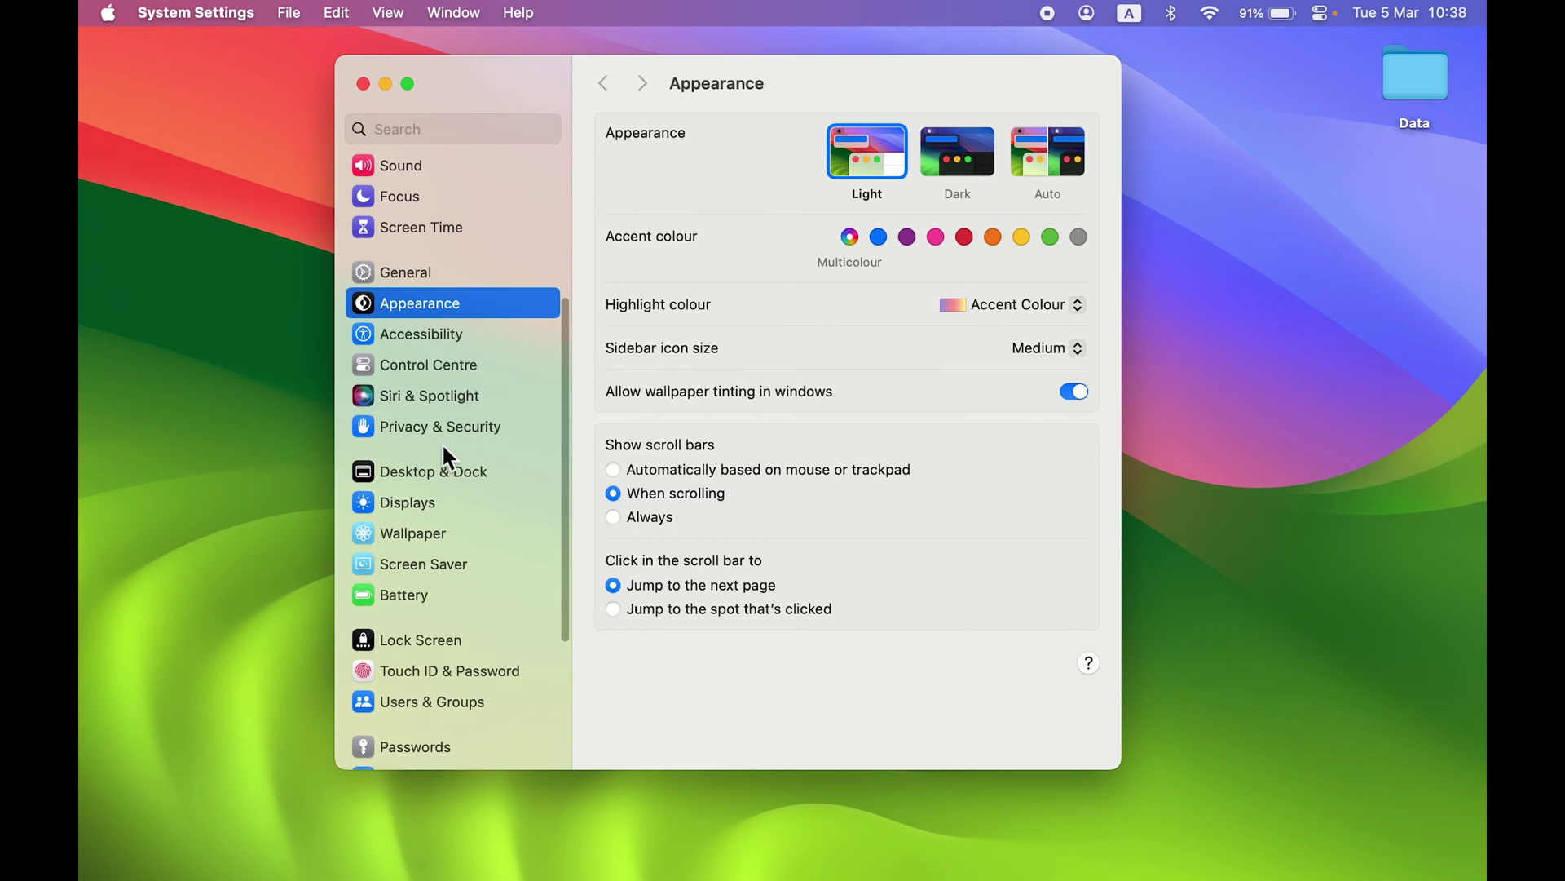
scroll(442, 442, "down", 3)
left_click(431, 398)
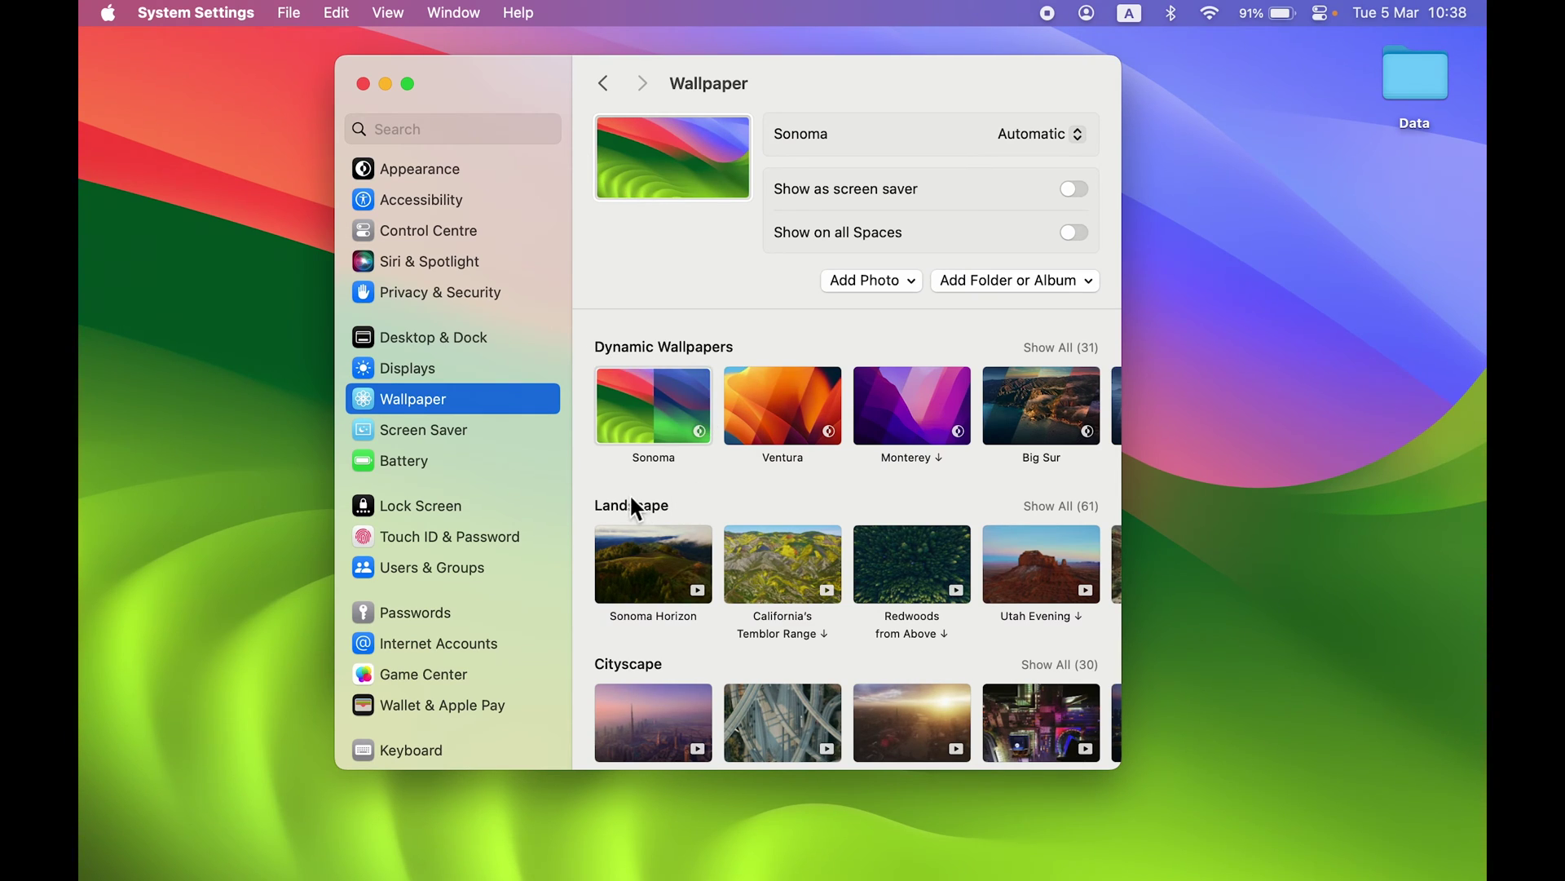
scroll(803, 482, "down", 5)
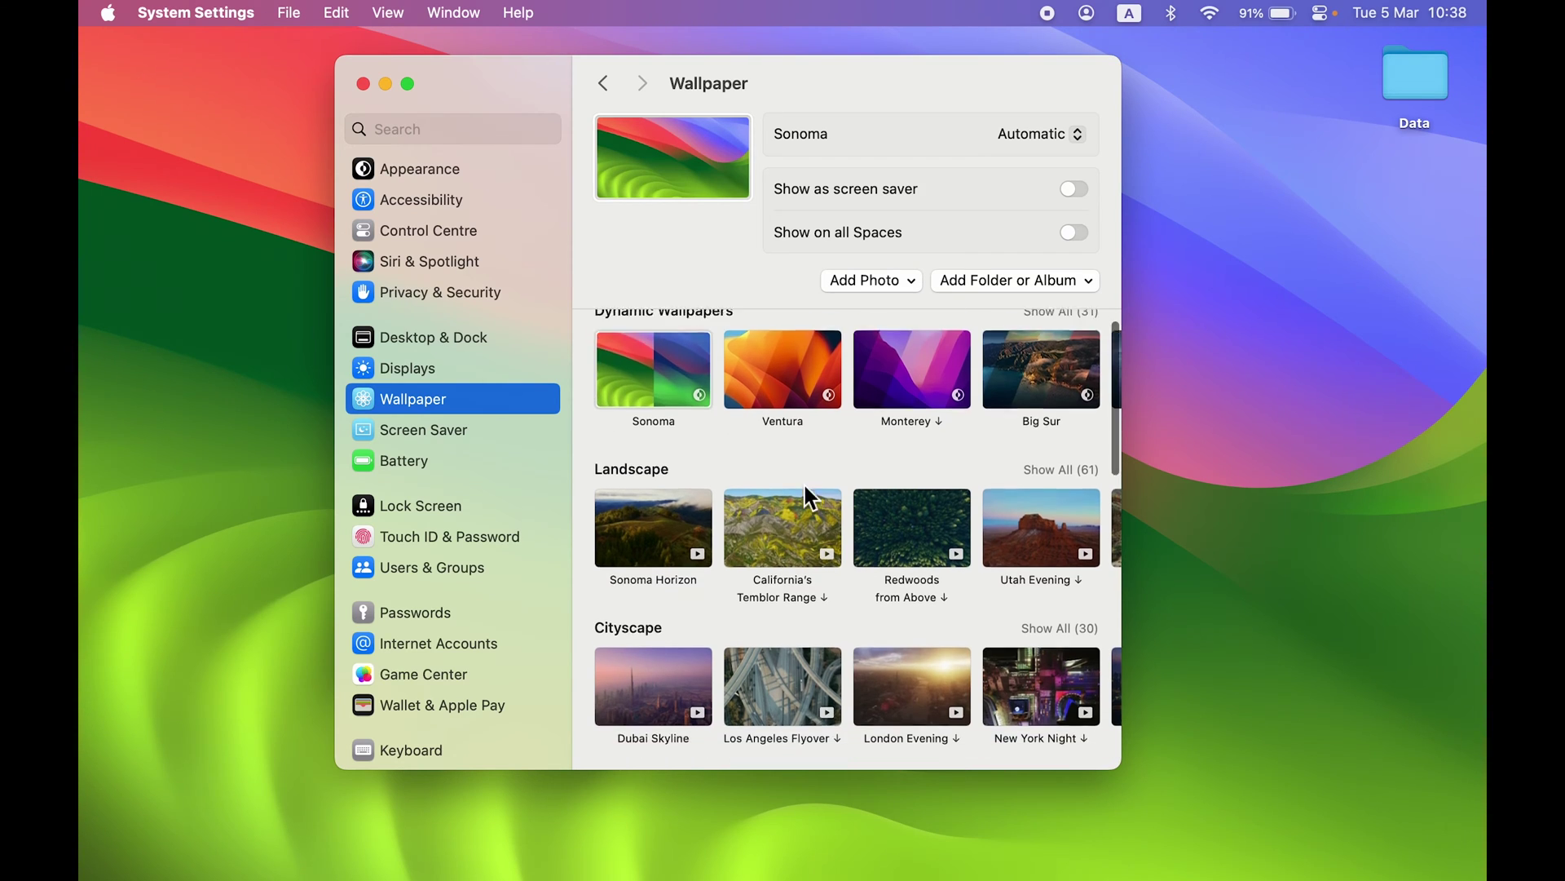
scroll(878, 582, "down", 6)
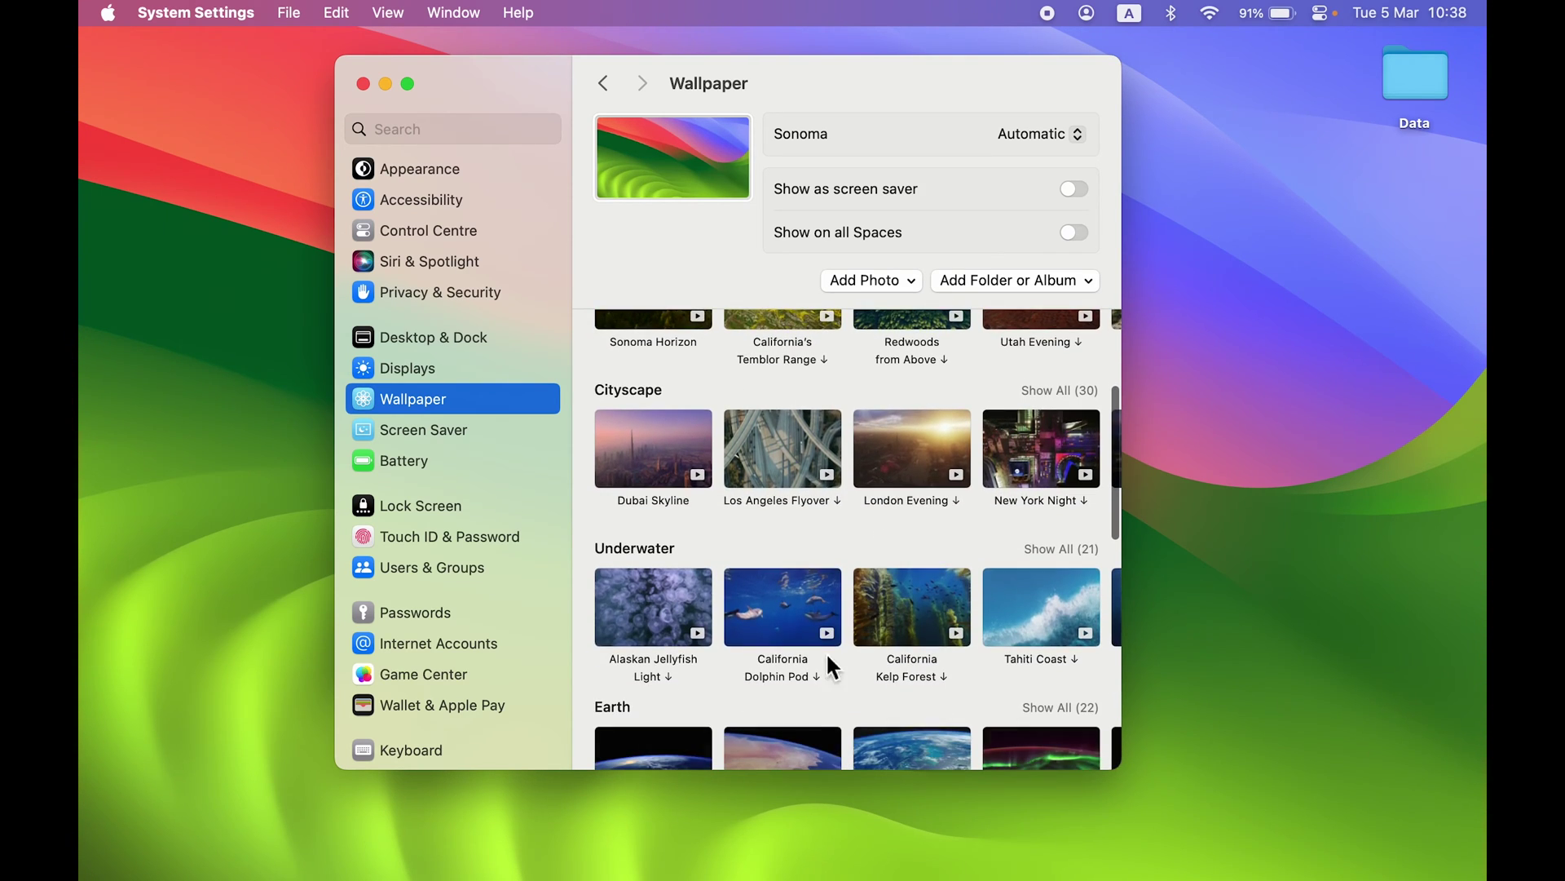
scroll(847, 662, "down", 10)
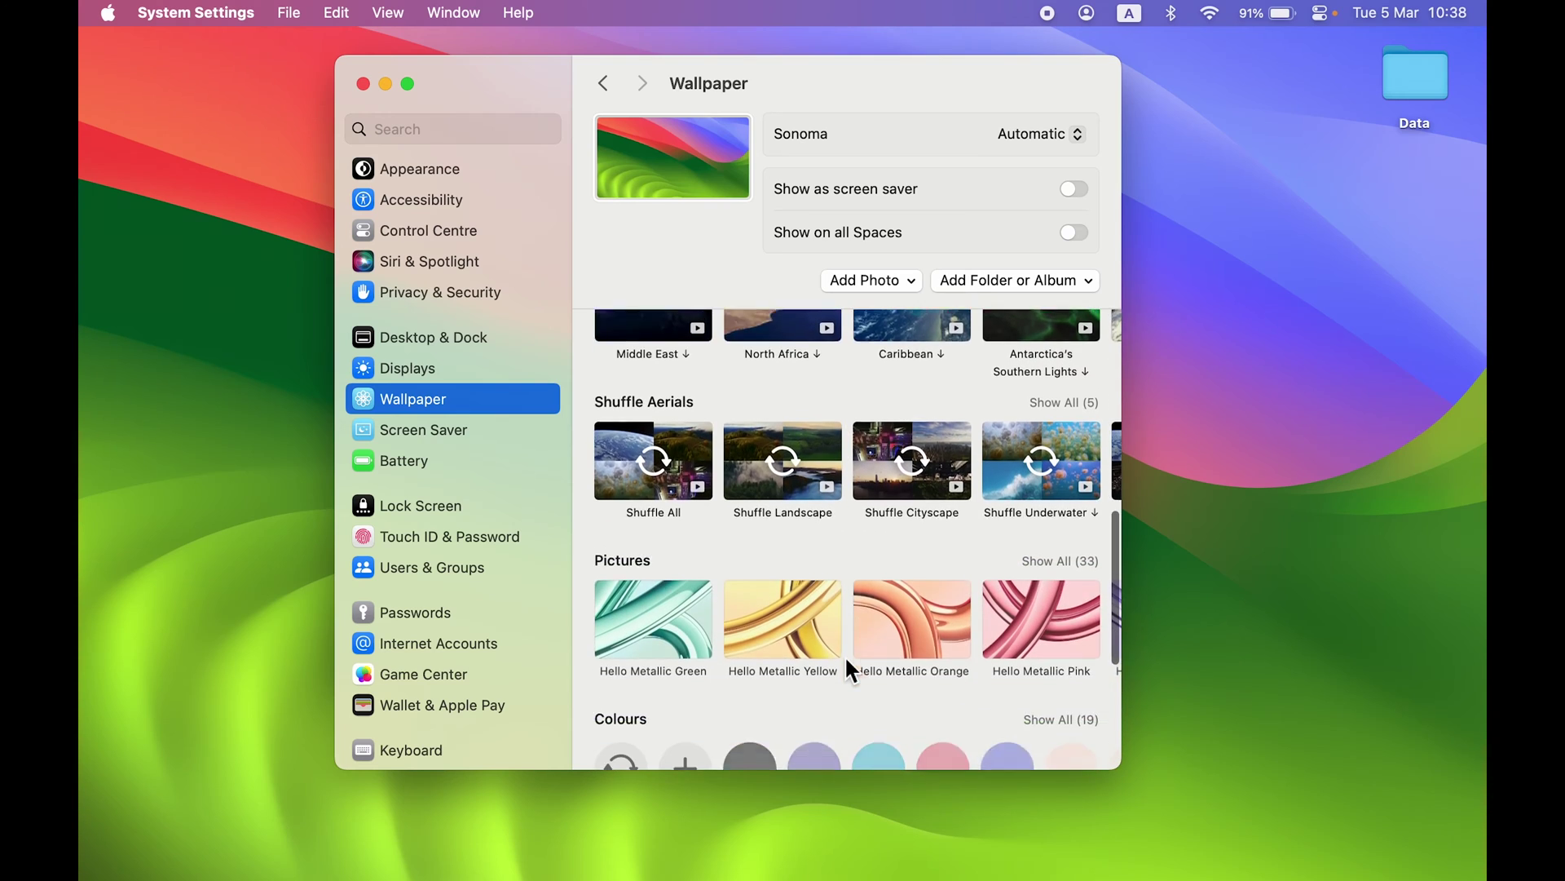
scroll(846, 662, "up", 20)
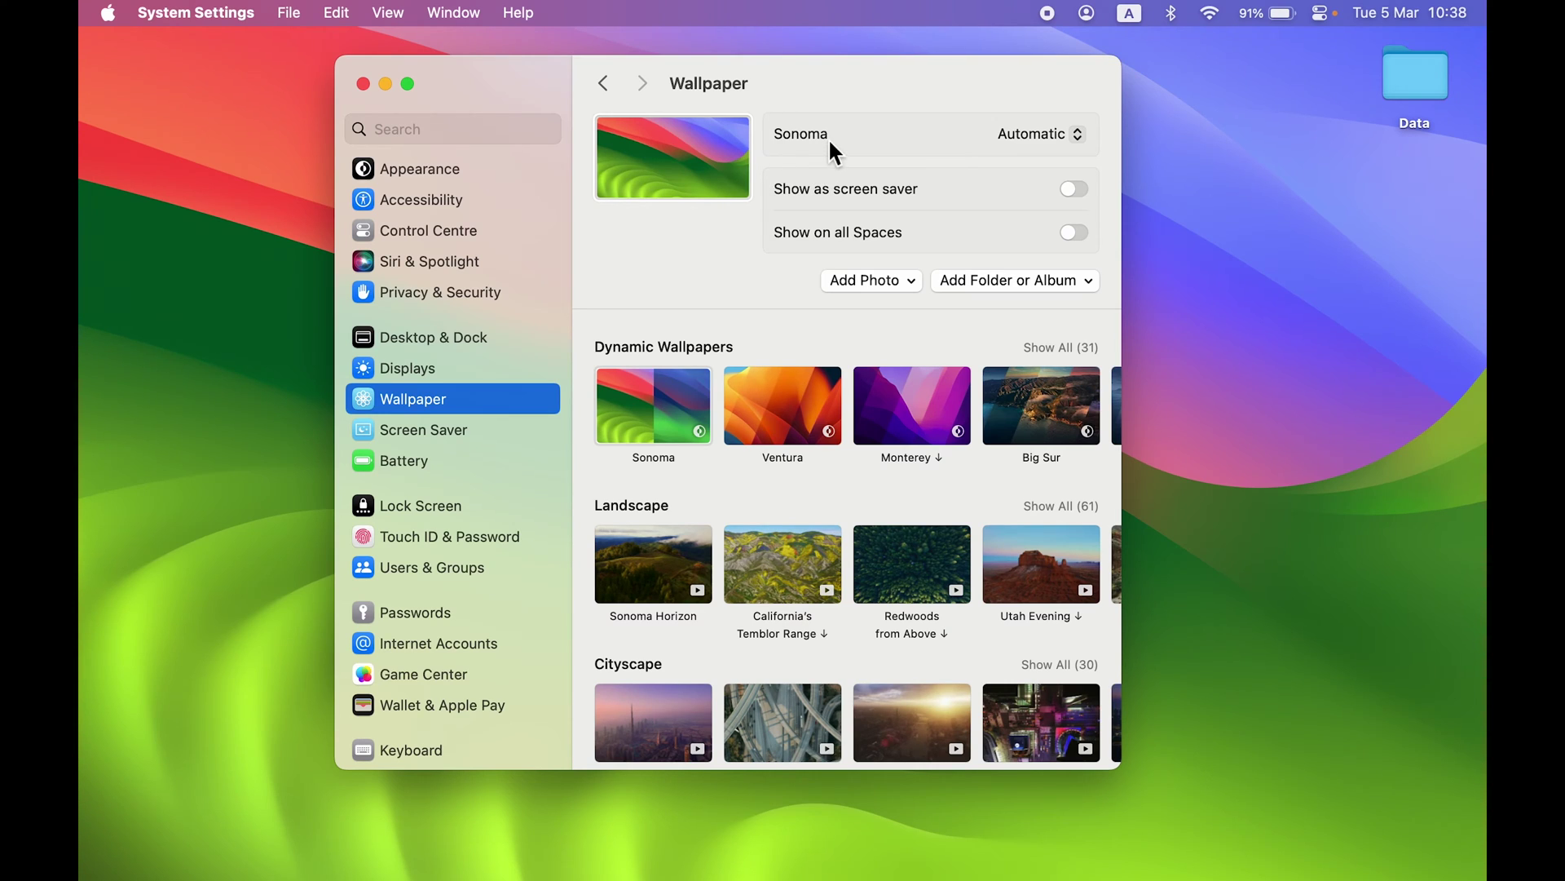
left_click(1076, 137)
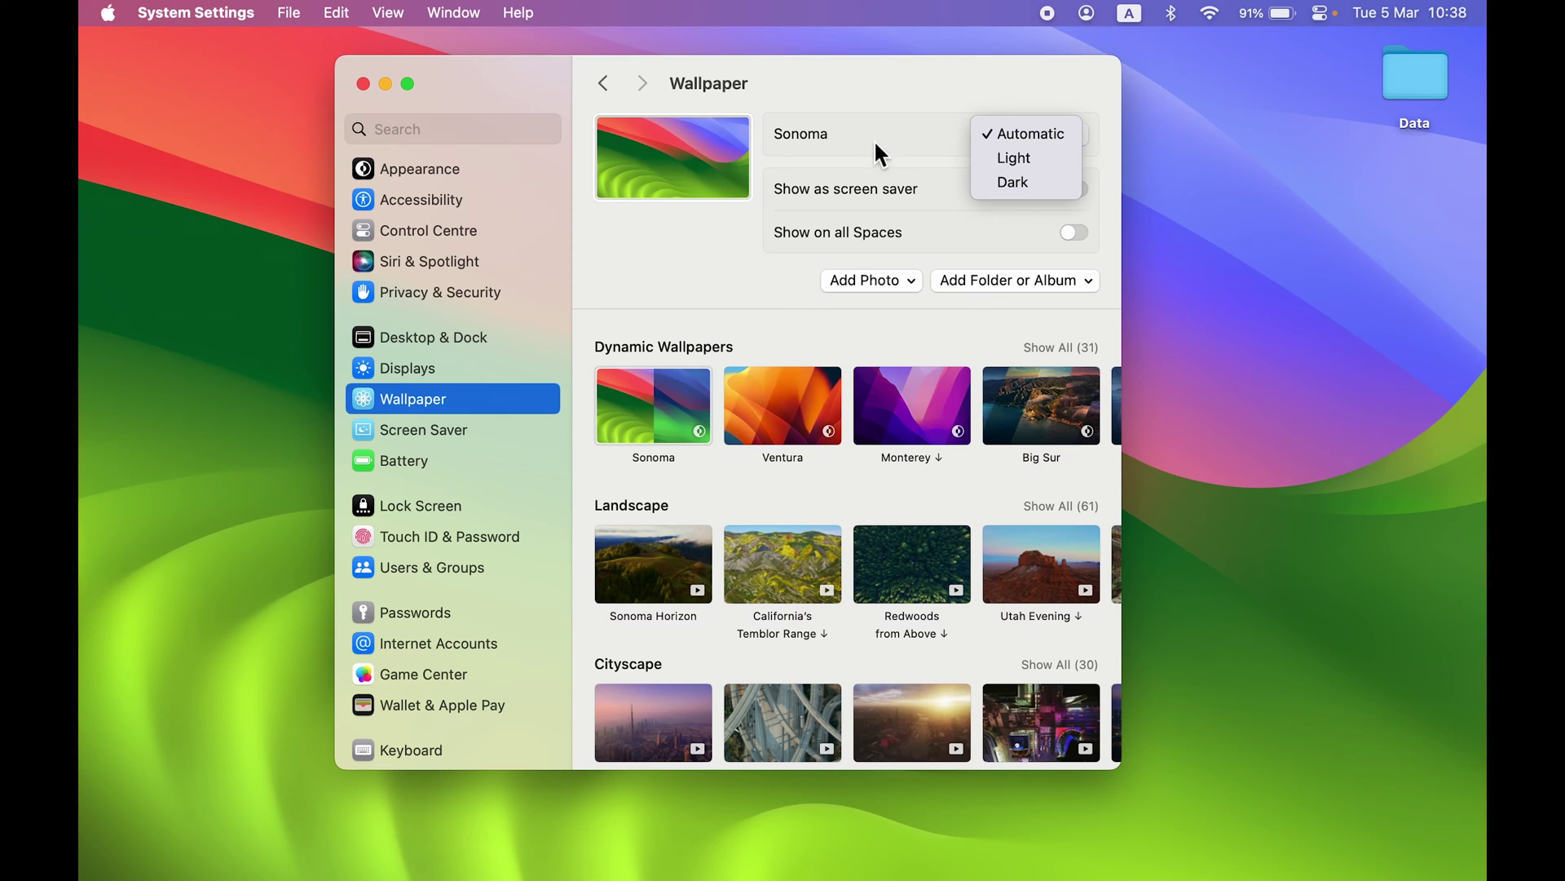
left_click(1035, 158)
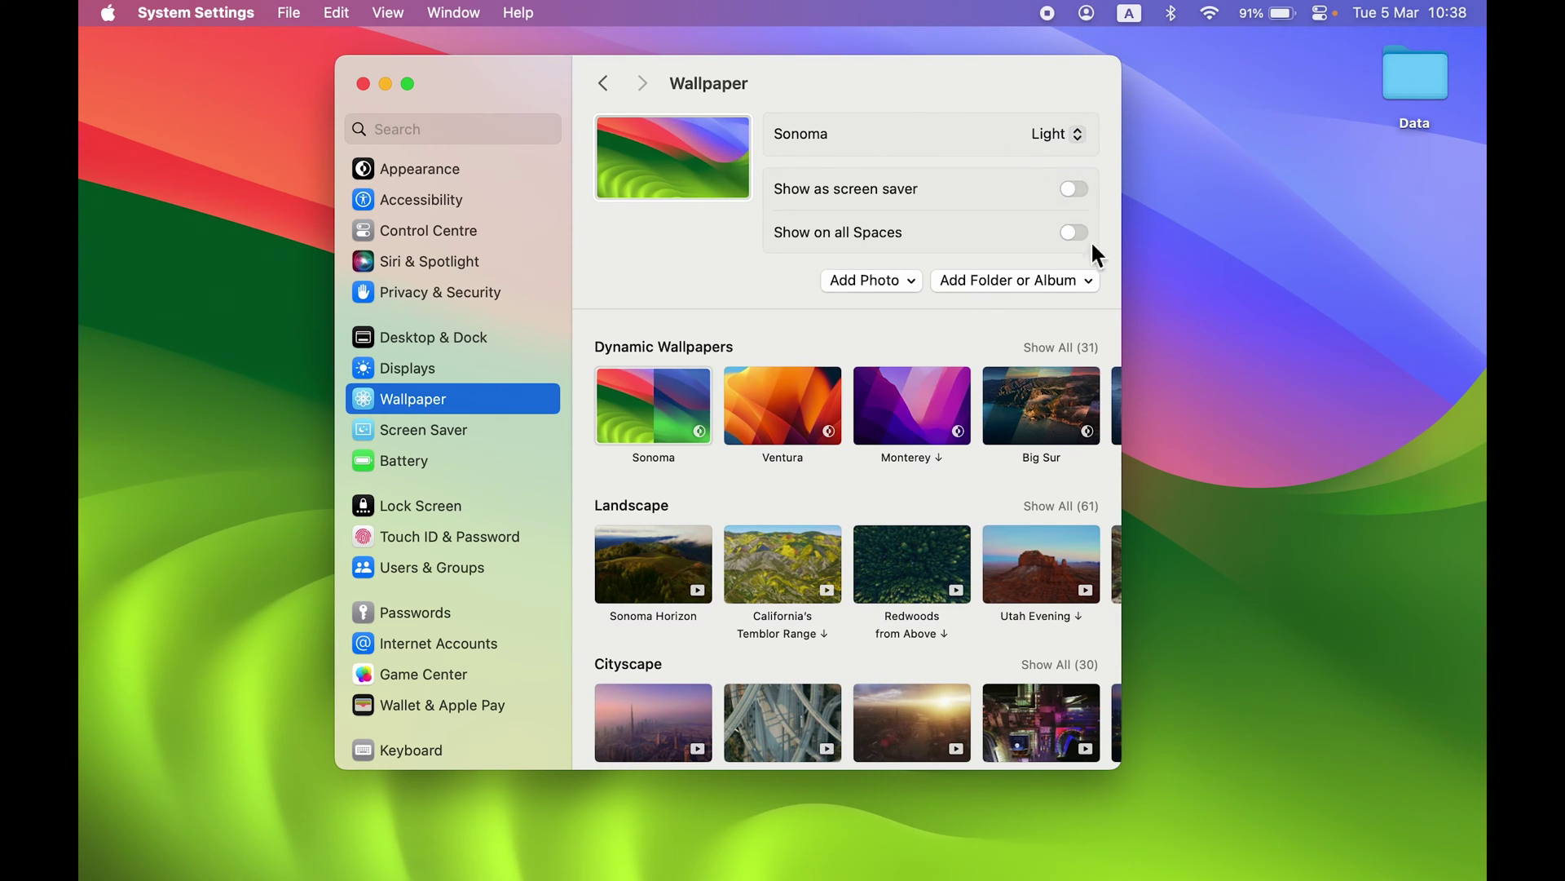
left_click(389, 83)
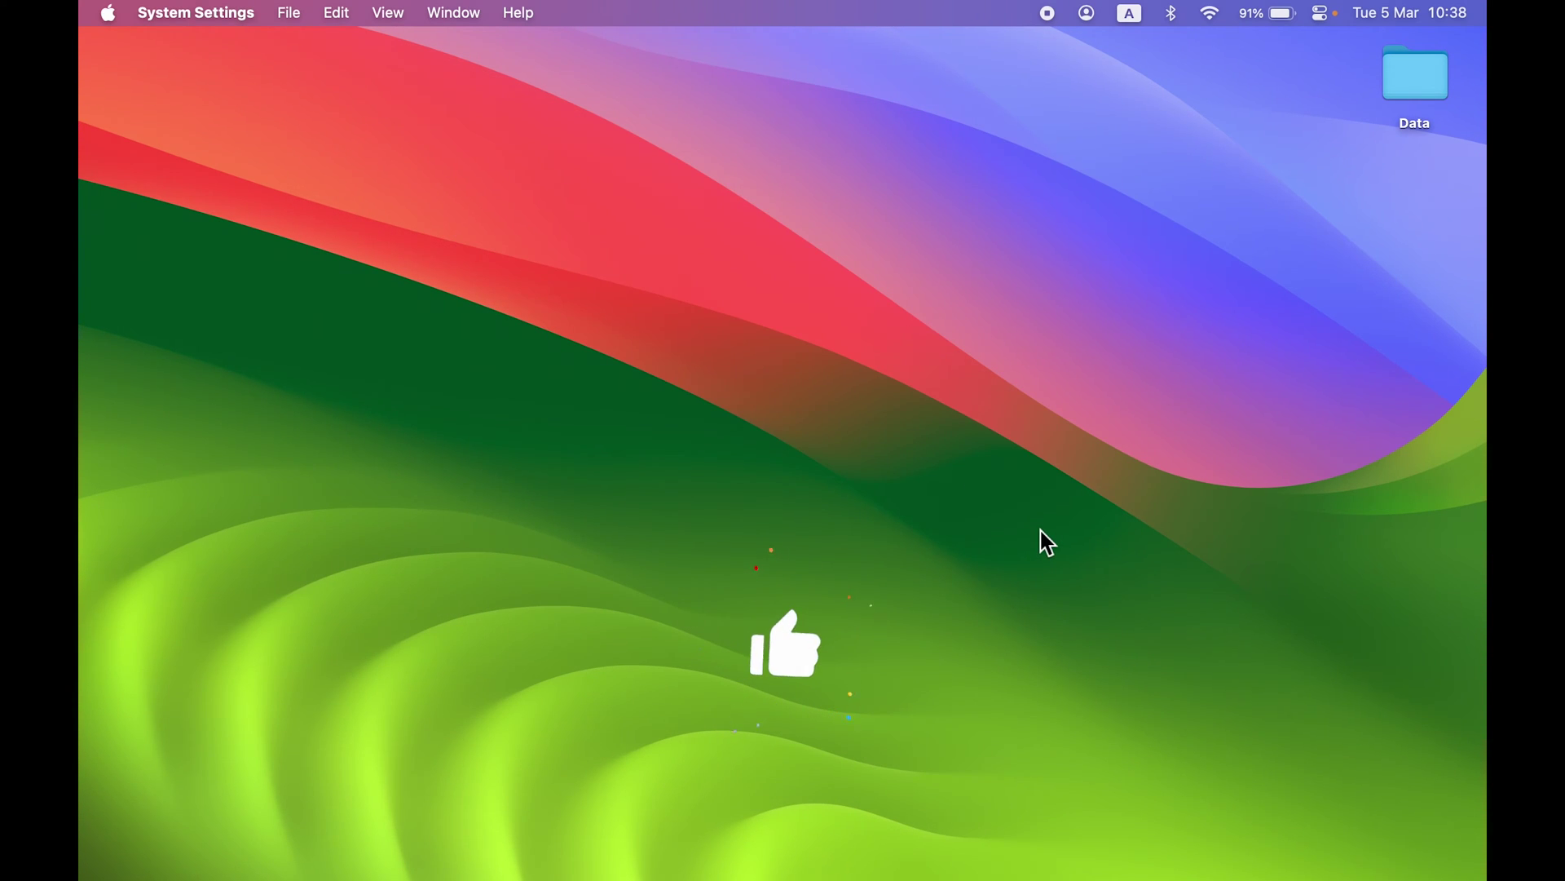
left_click(1085, 860)
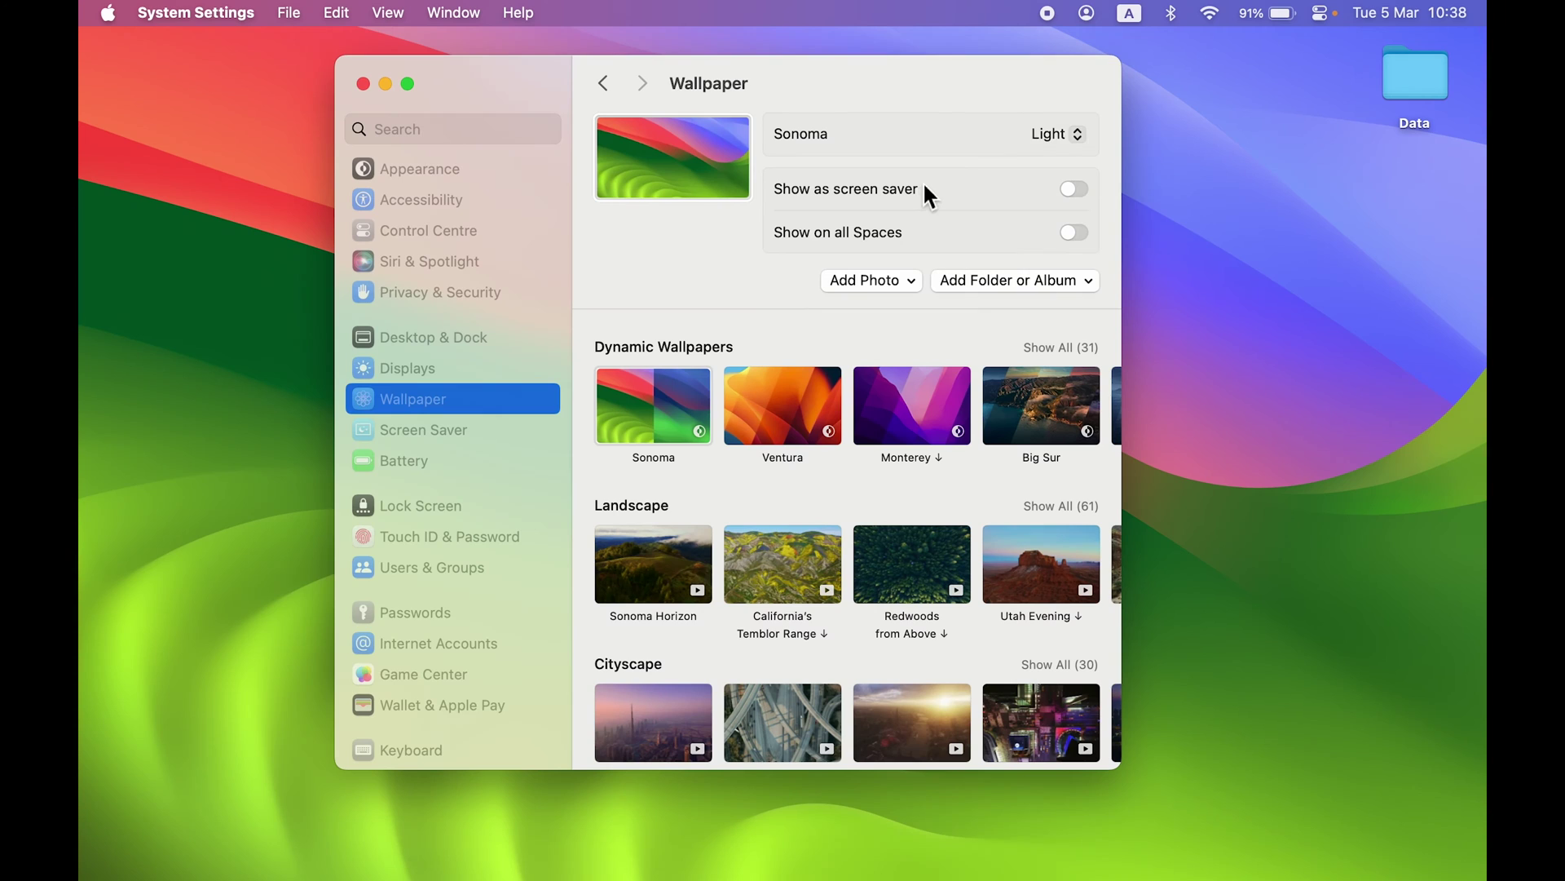
left_click(1045, 134)
left_click(1049, 157)
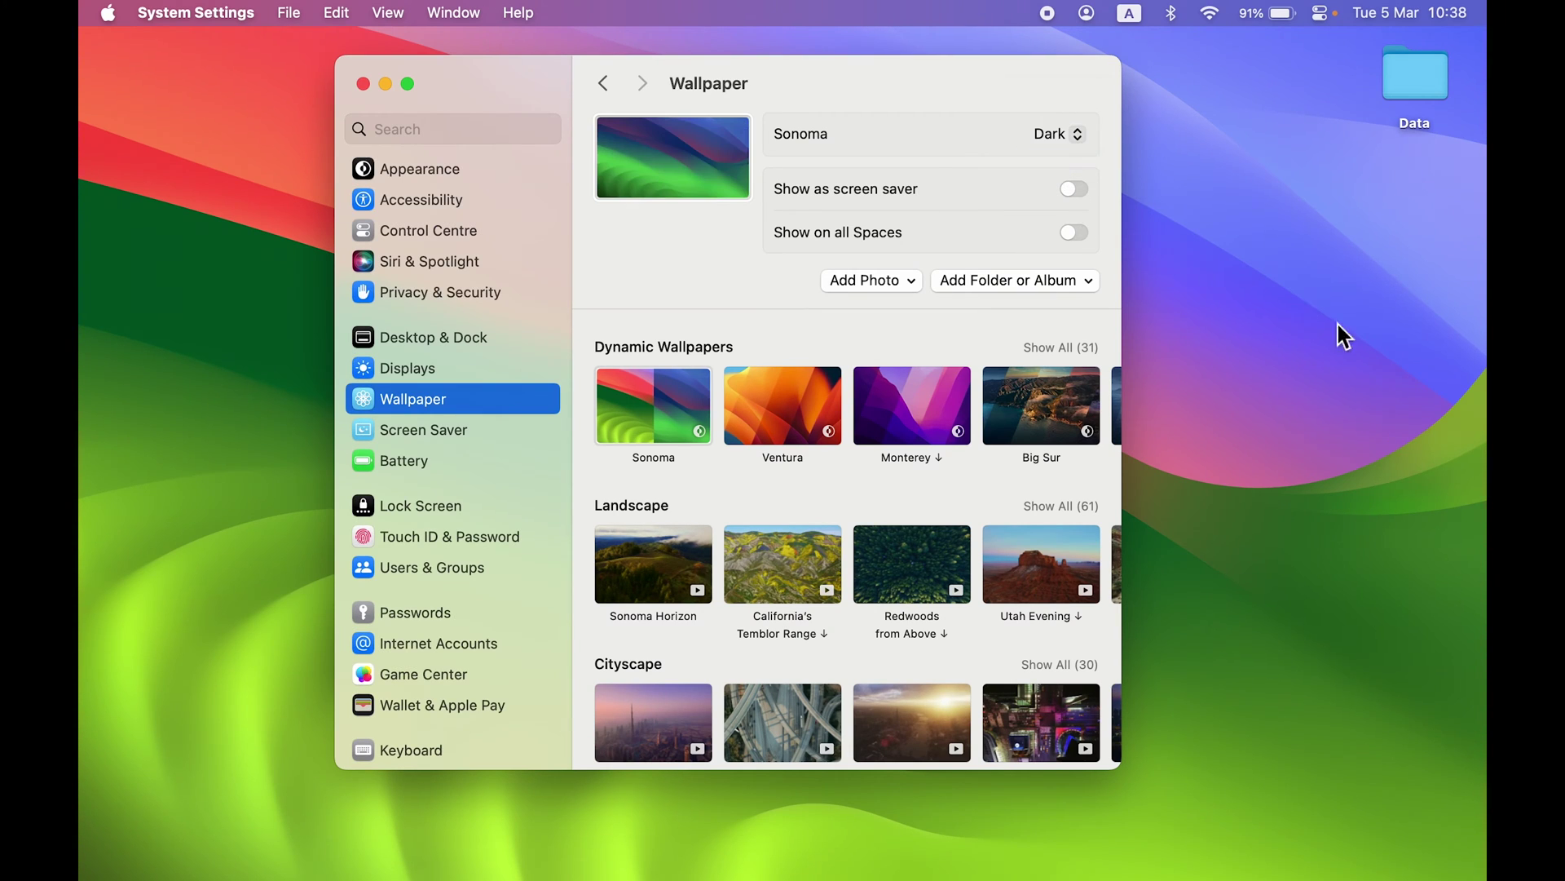
left_click(386, 84)
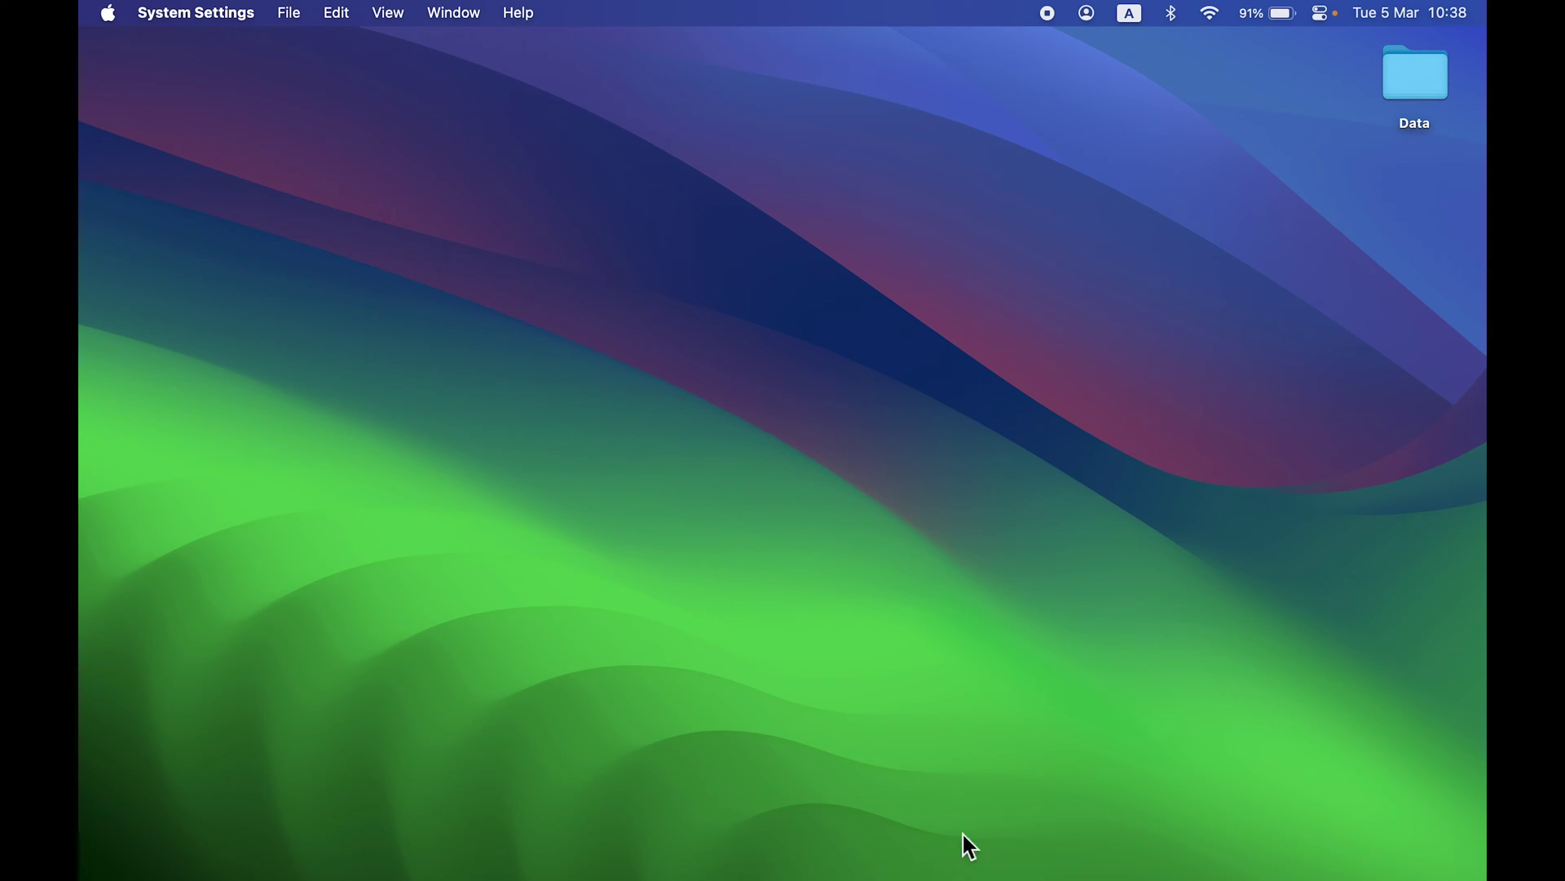
left_click(1090, 848)
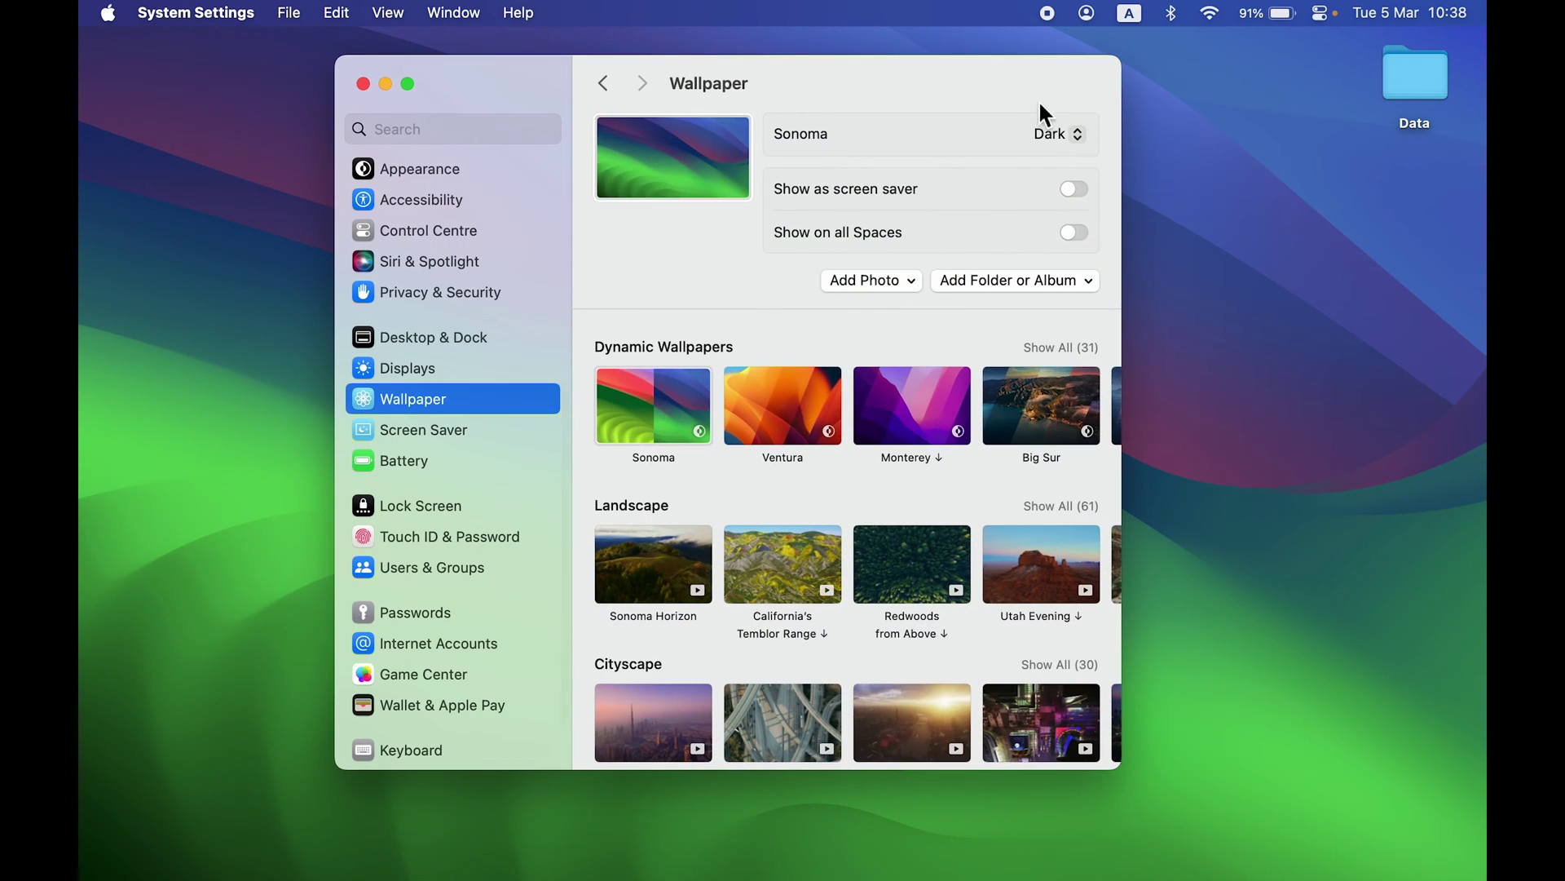
left_click(1055, 134)
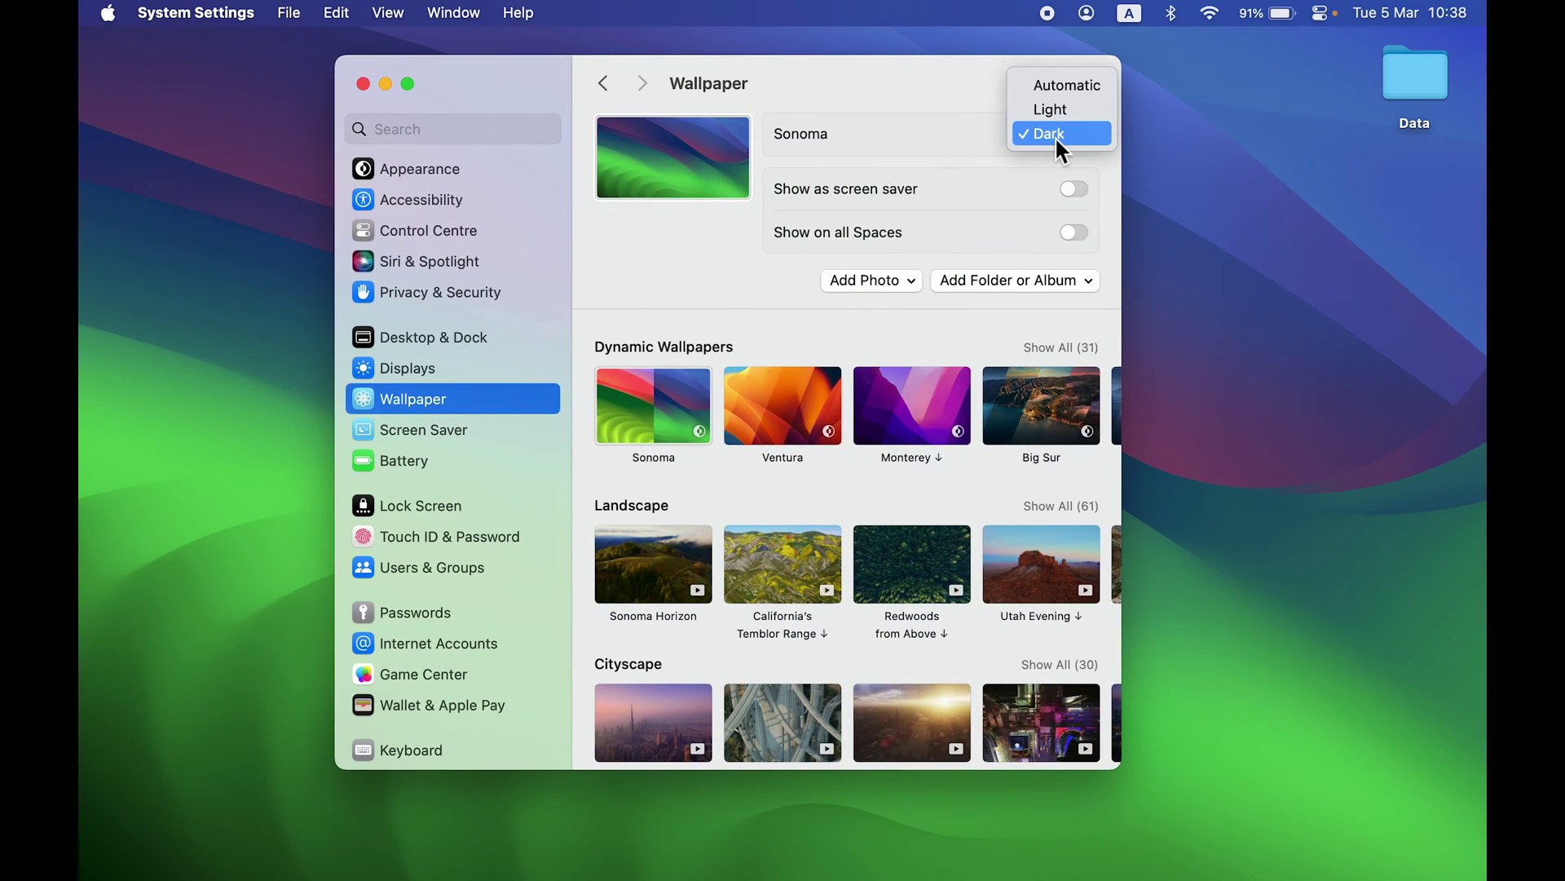
left_click(1073, 85)
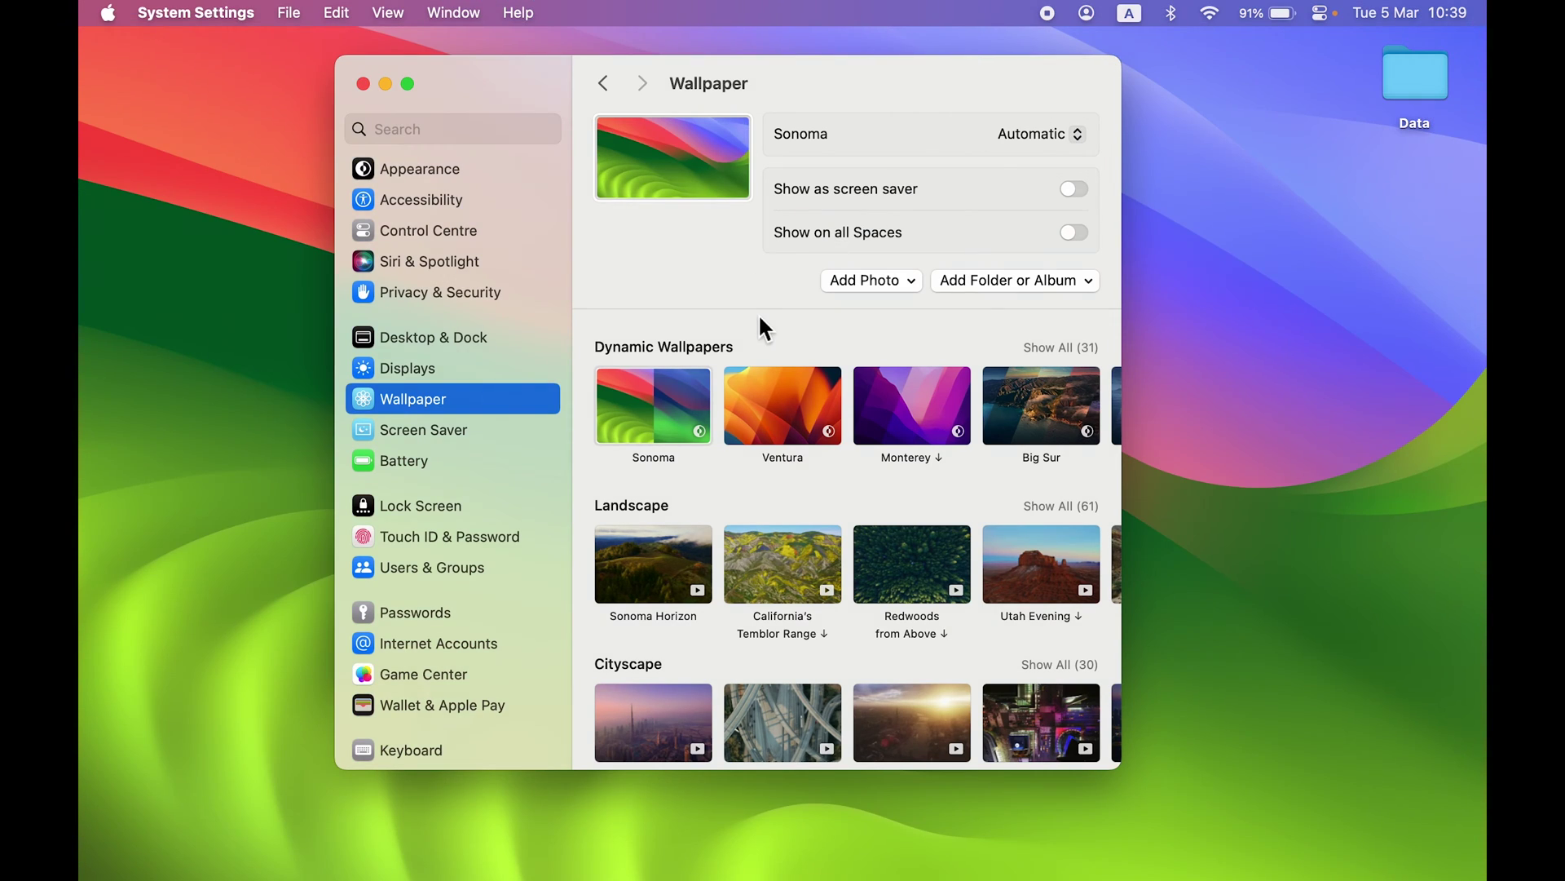
scroll(758, 318, "down", 3)
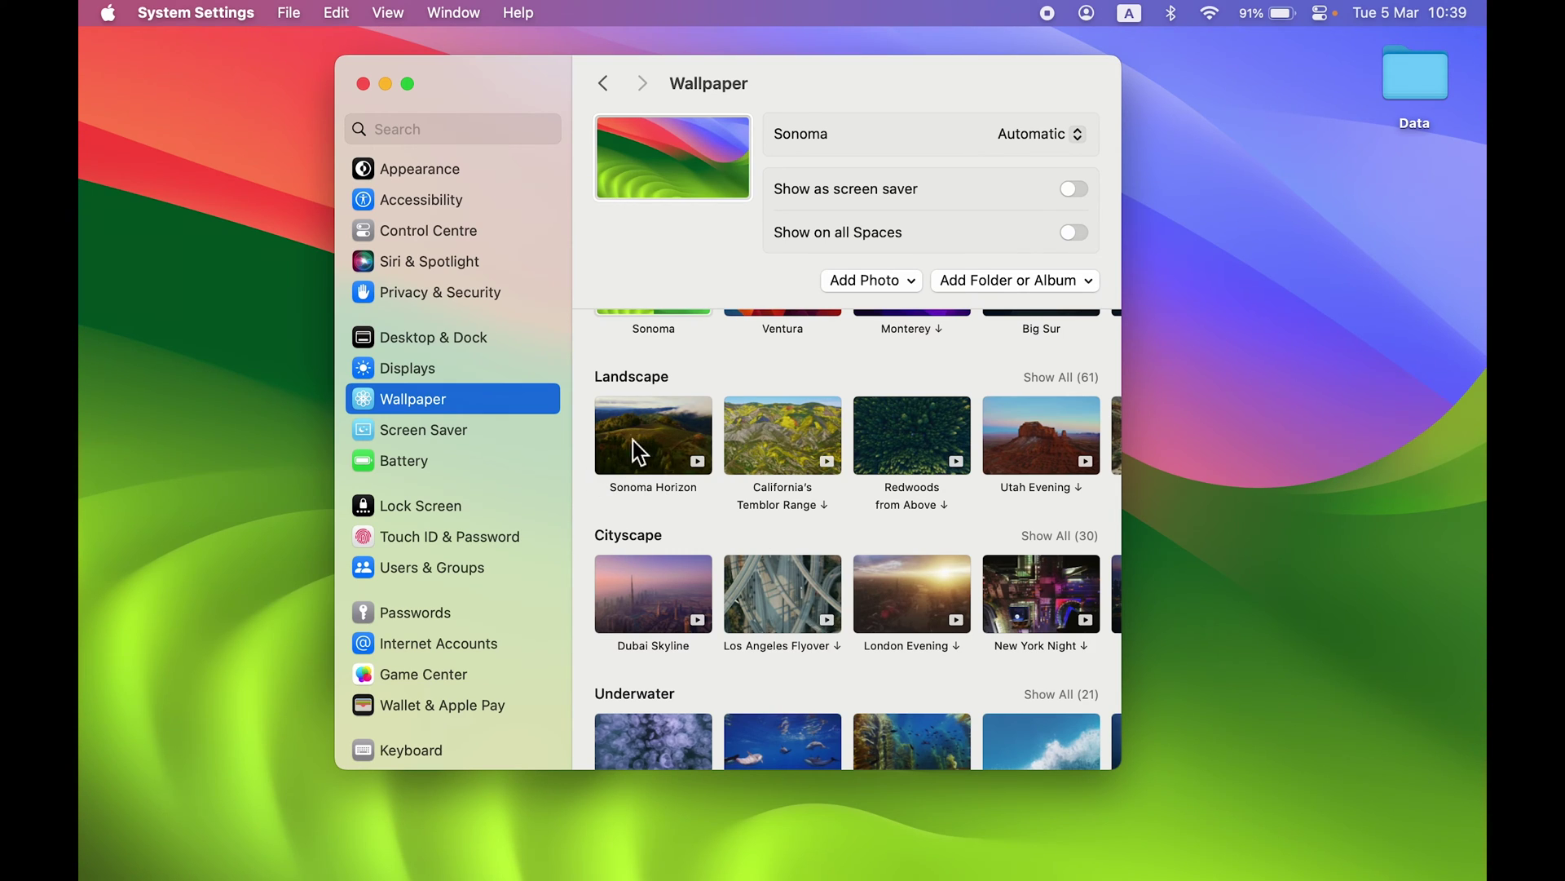
Set Sonoma Horizon as the wallpaper and minimise System Settings to view it
left_click(659, 442)
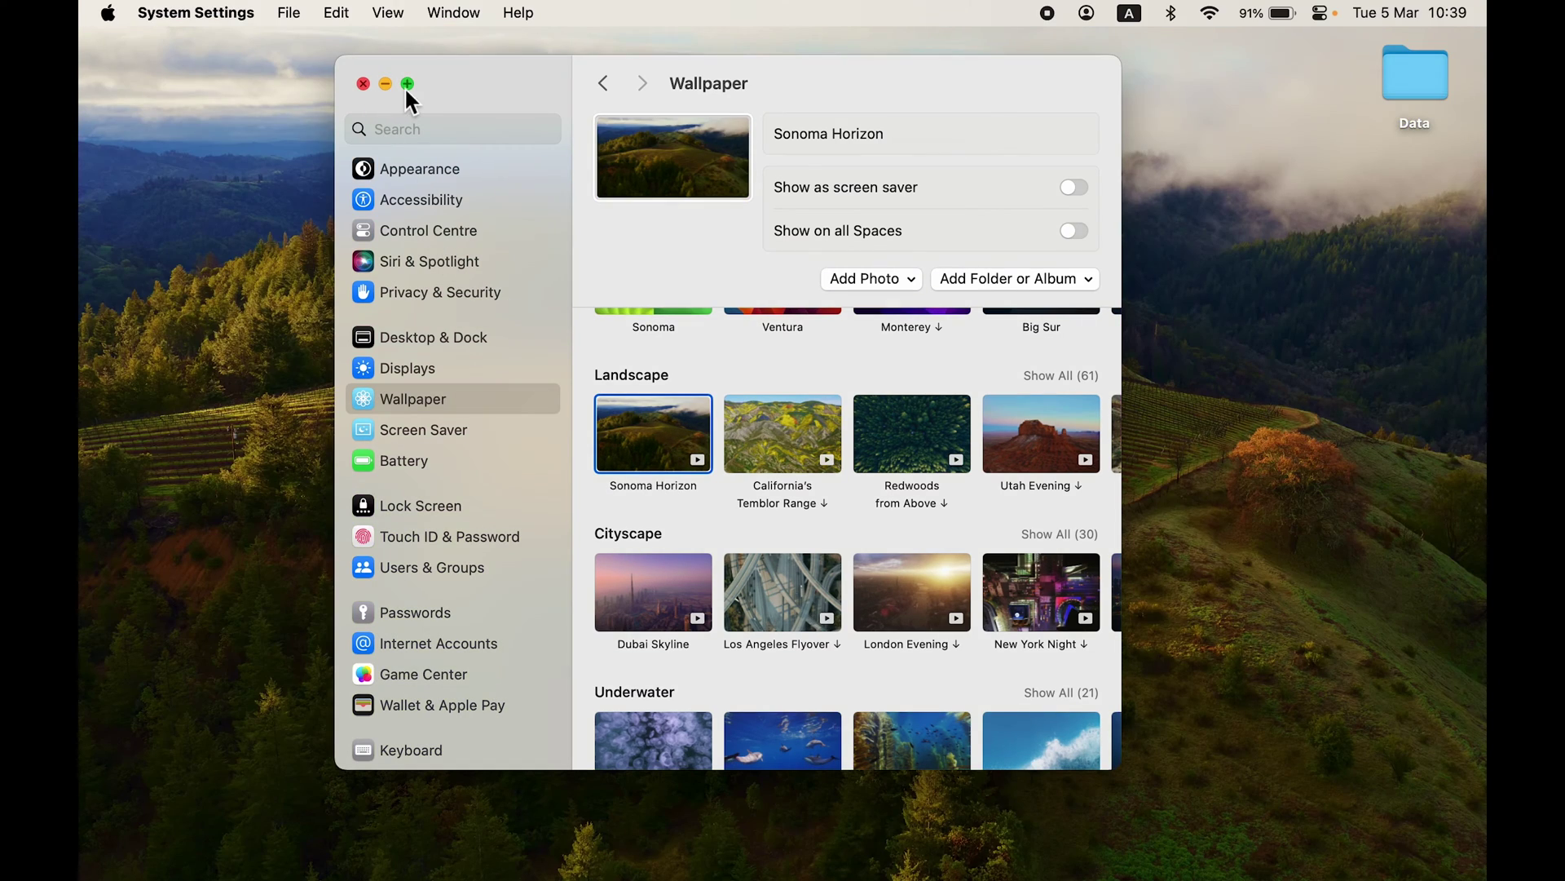
left_click(382, 83)
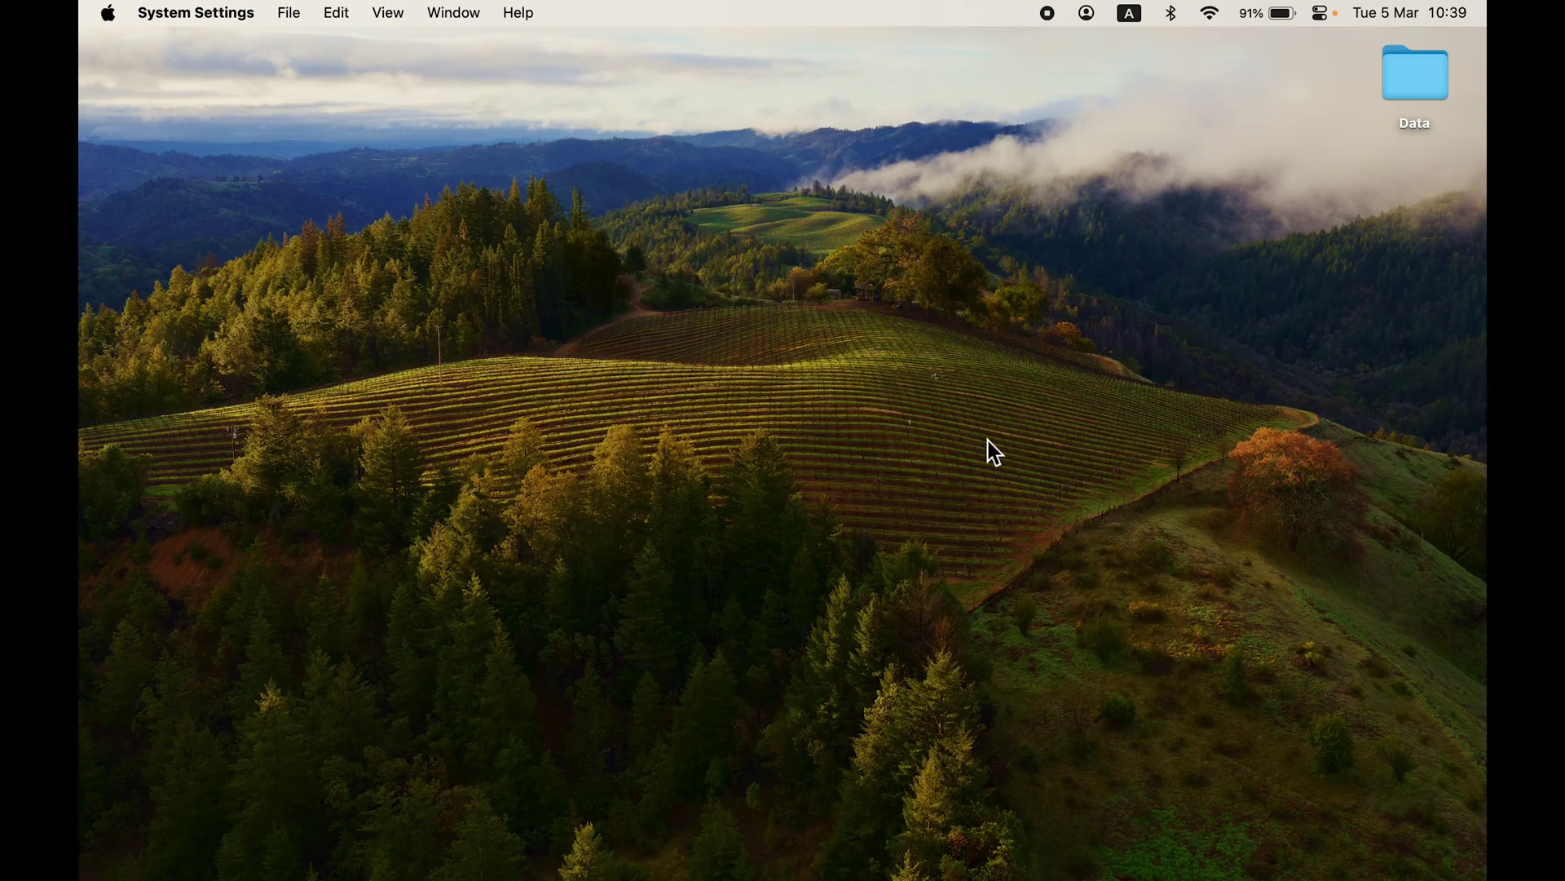
left_click(109, 14)
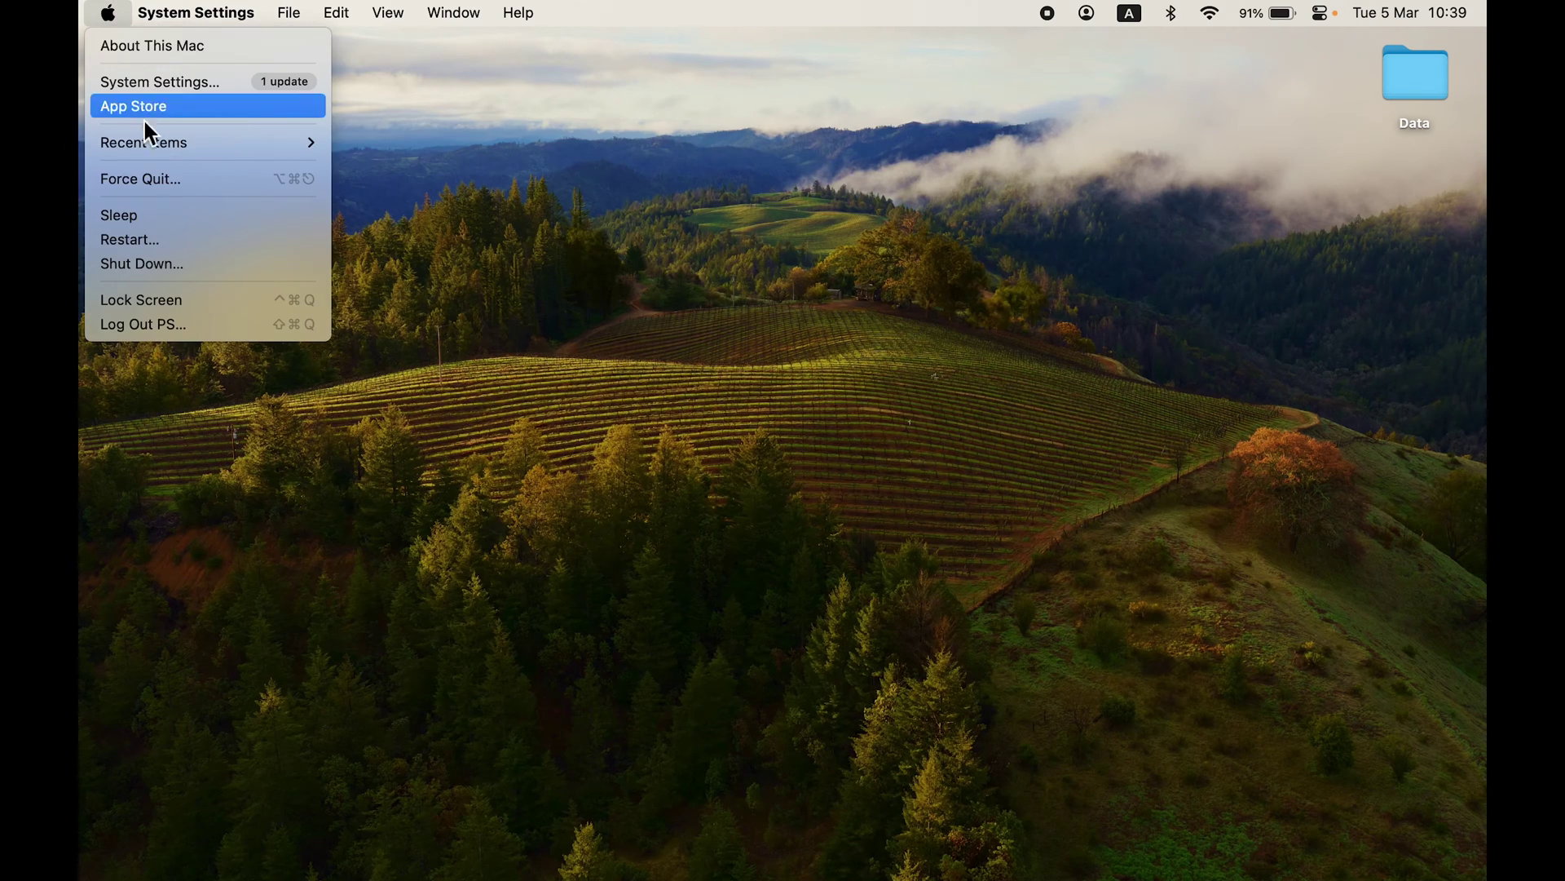
left_click(166, 303)
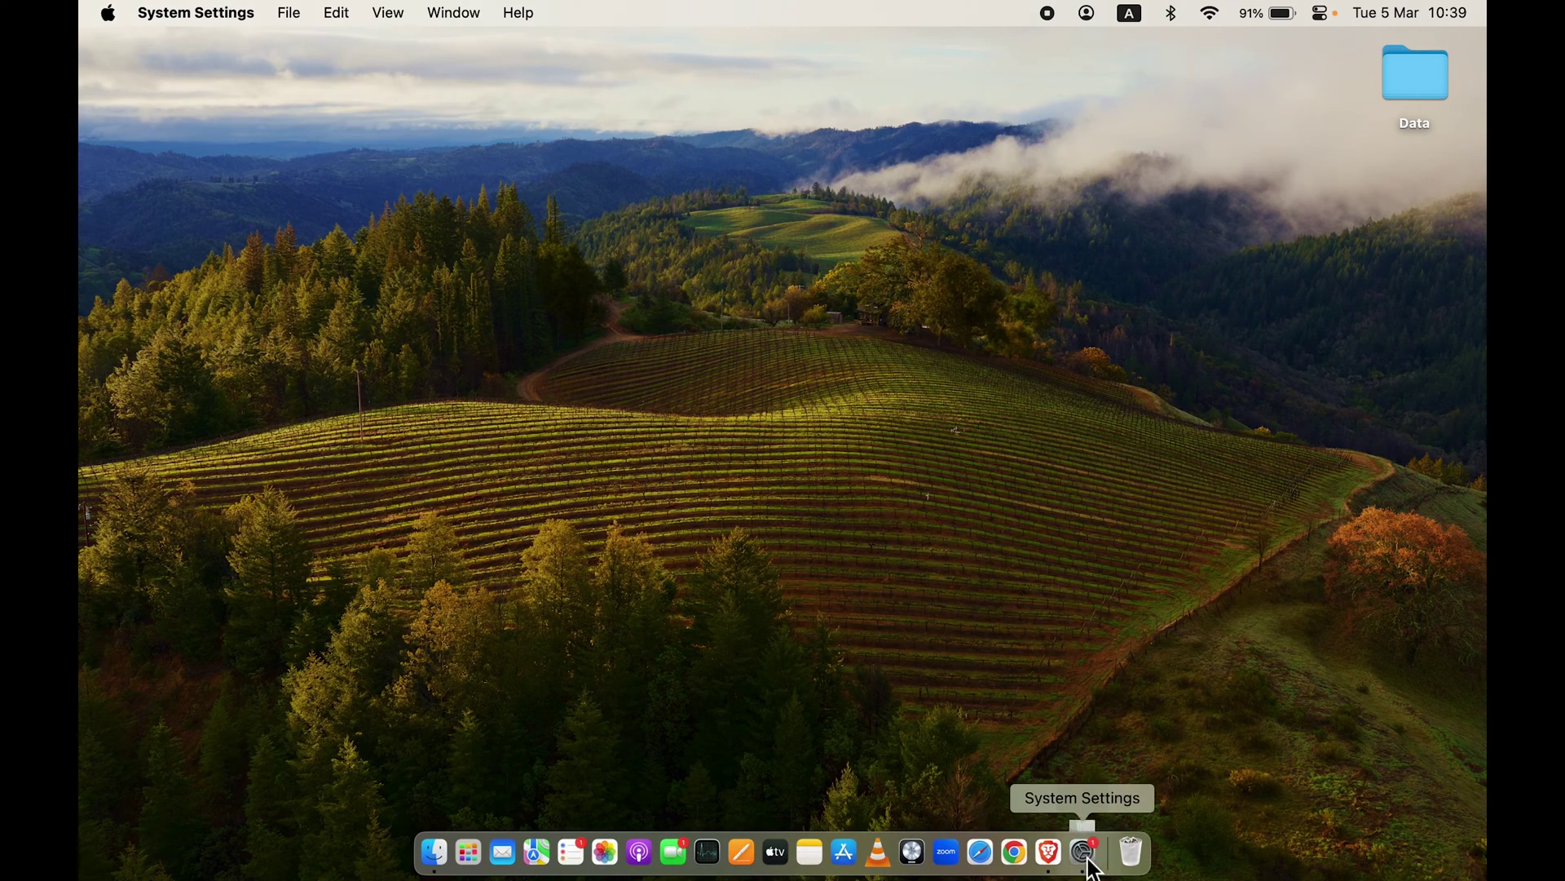
left_click(1083, 867)
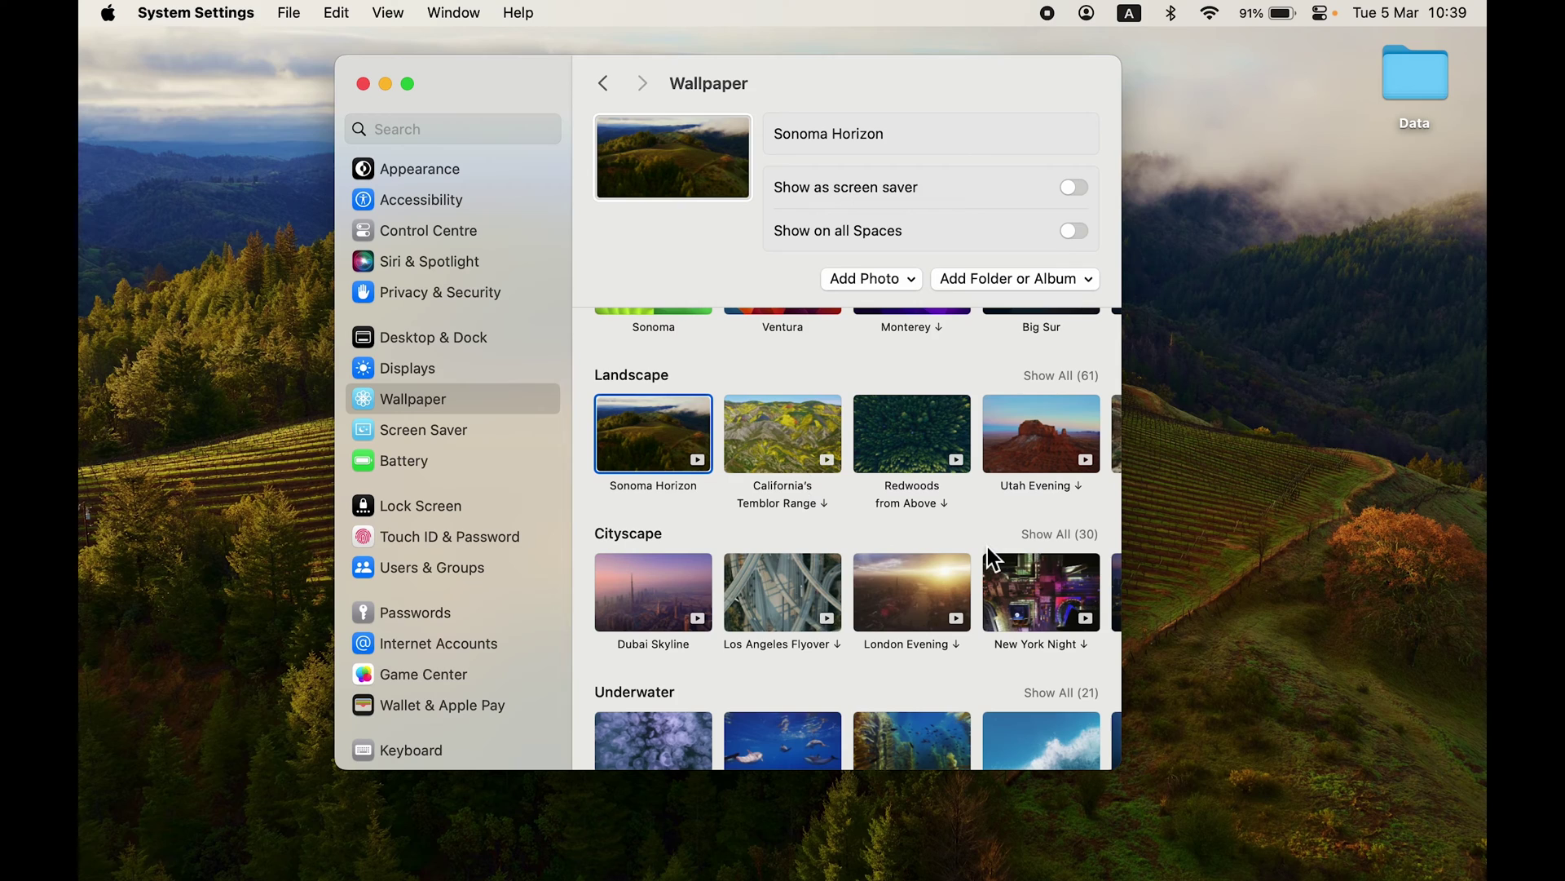
Show all Dynamic Wallpapers, pick The Lake, and minimise the settings window
scroll(993, 559, "up", 3)
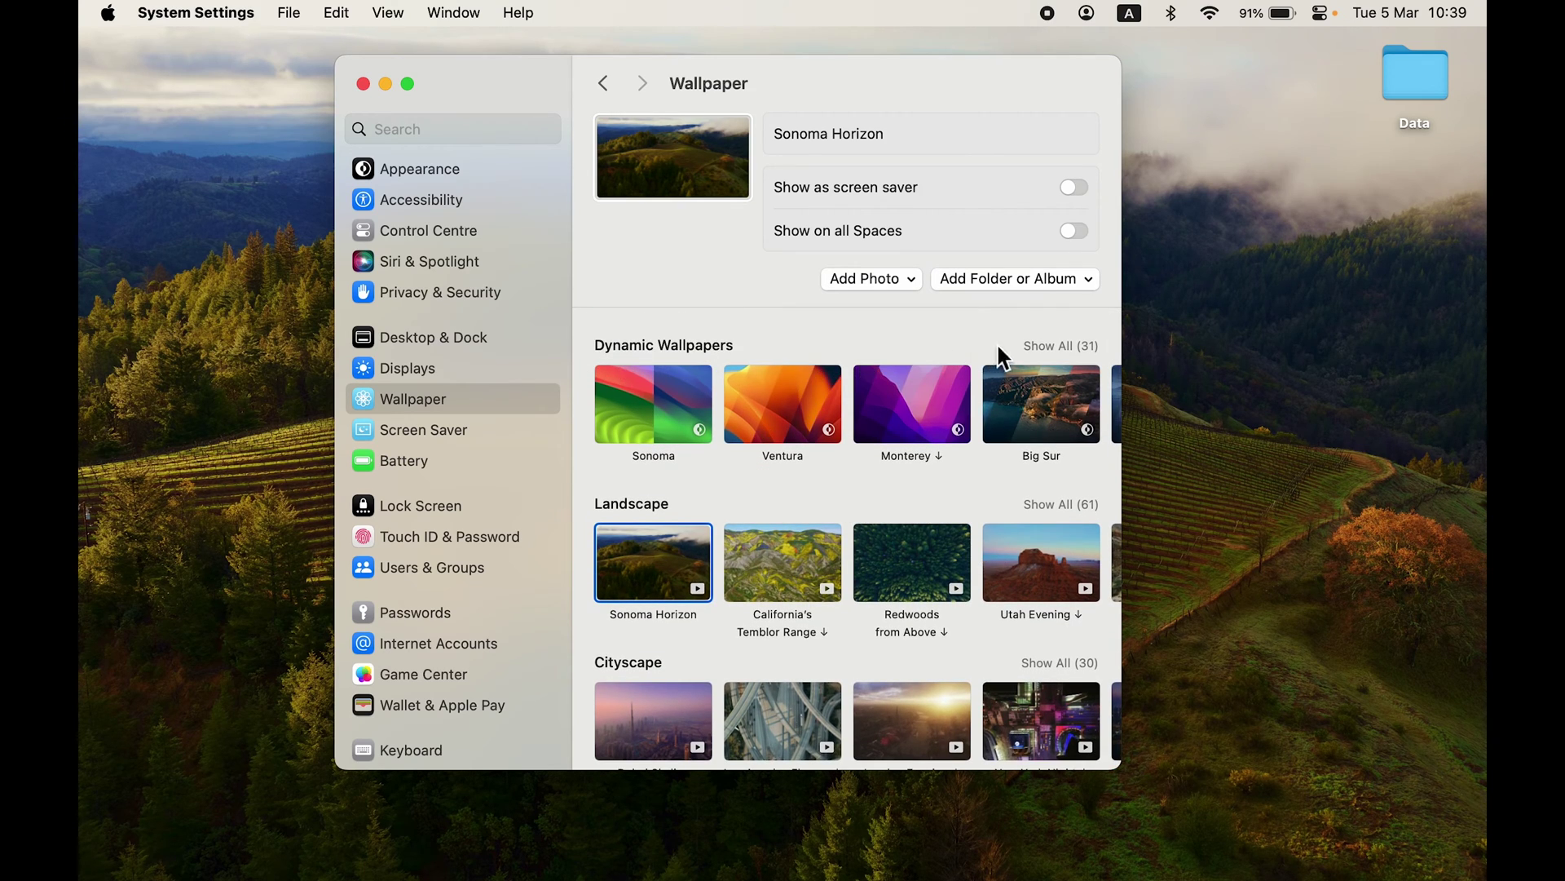
left_click(1045, 344)
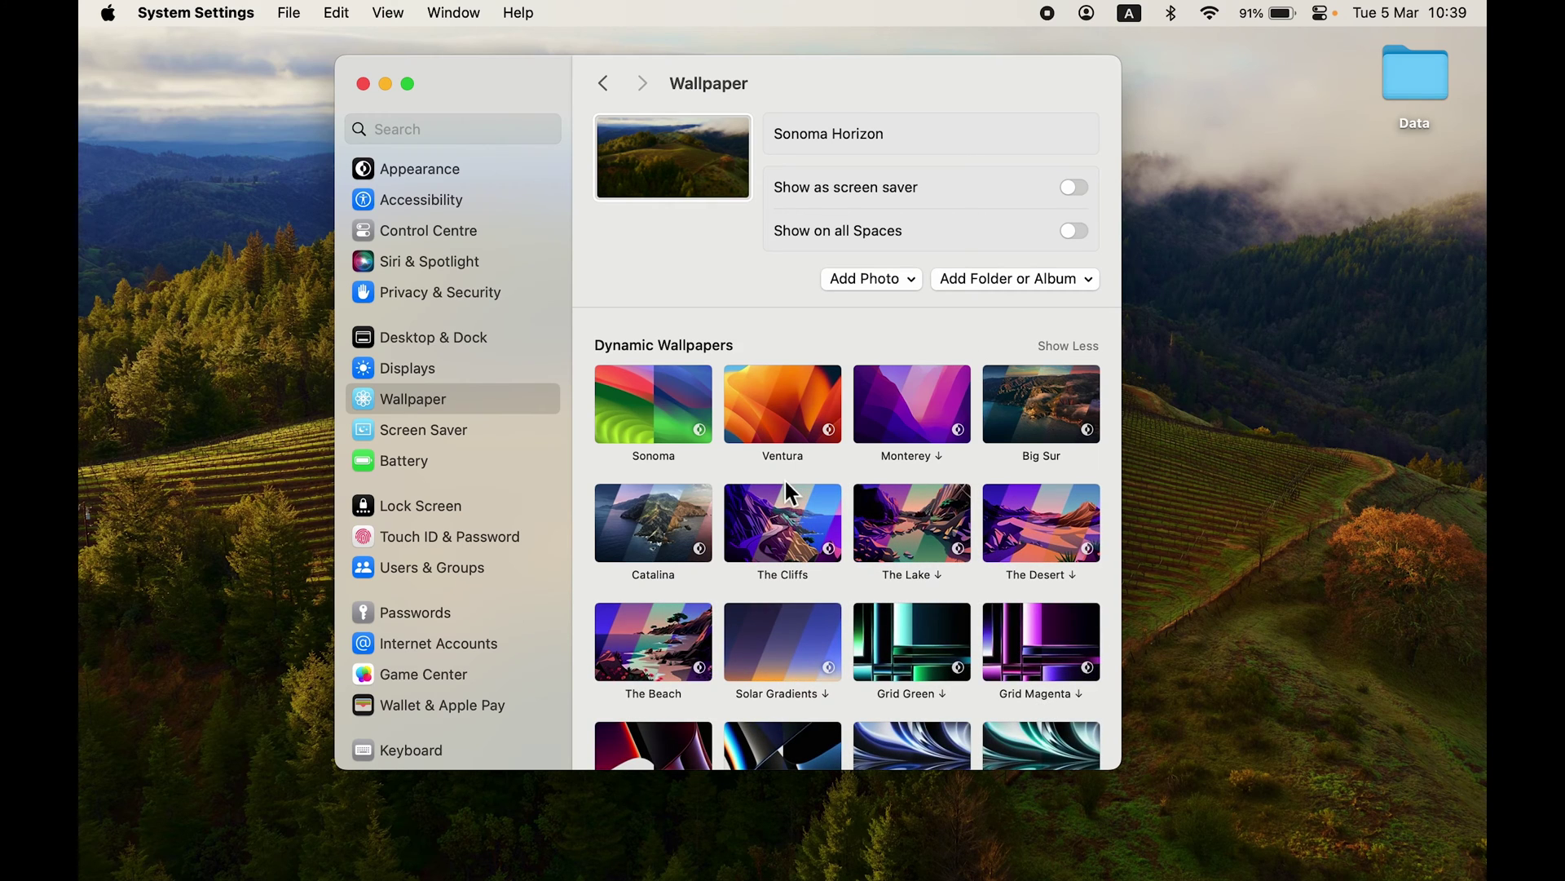
scroll(785, 482, "down", 10)
scroll(785, 481, "up", 10)
scroll(980, 554, "down", 2)
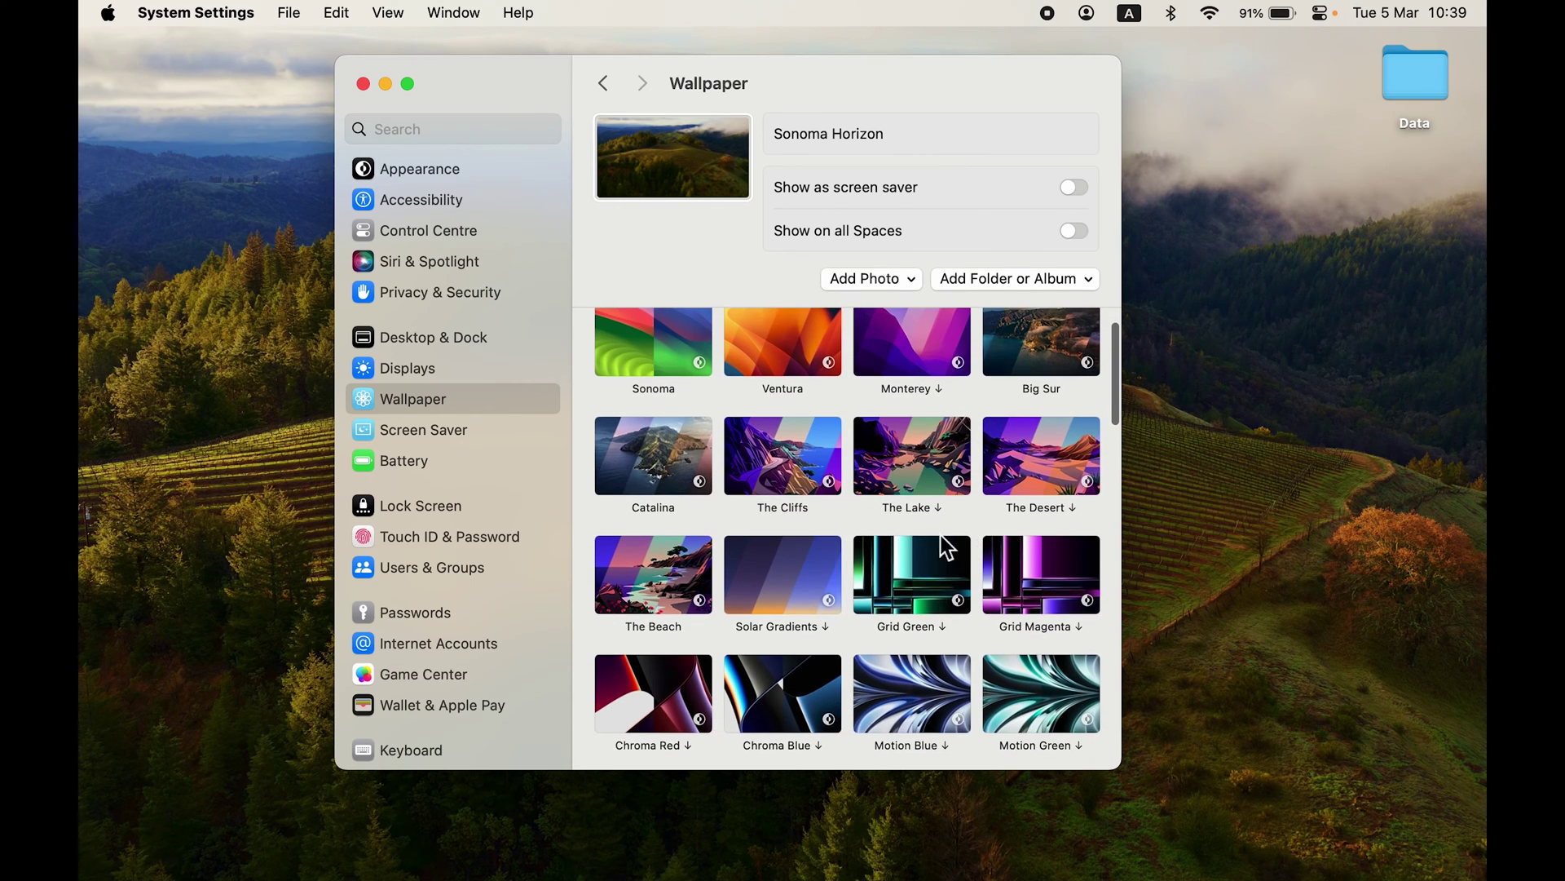
scroll(932, 620, "down", 2)
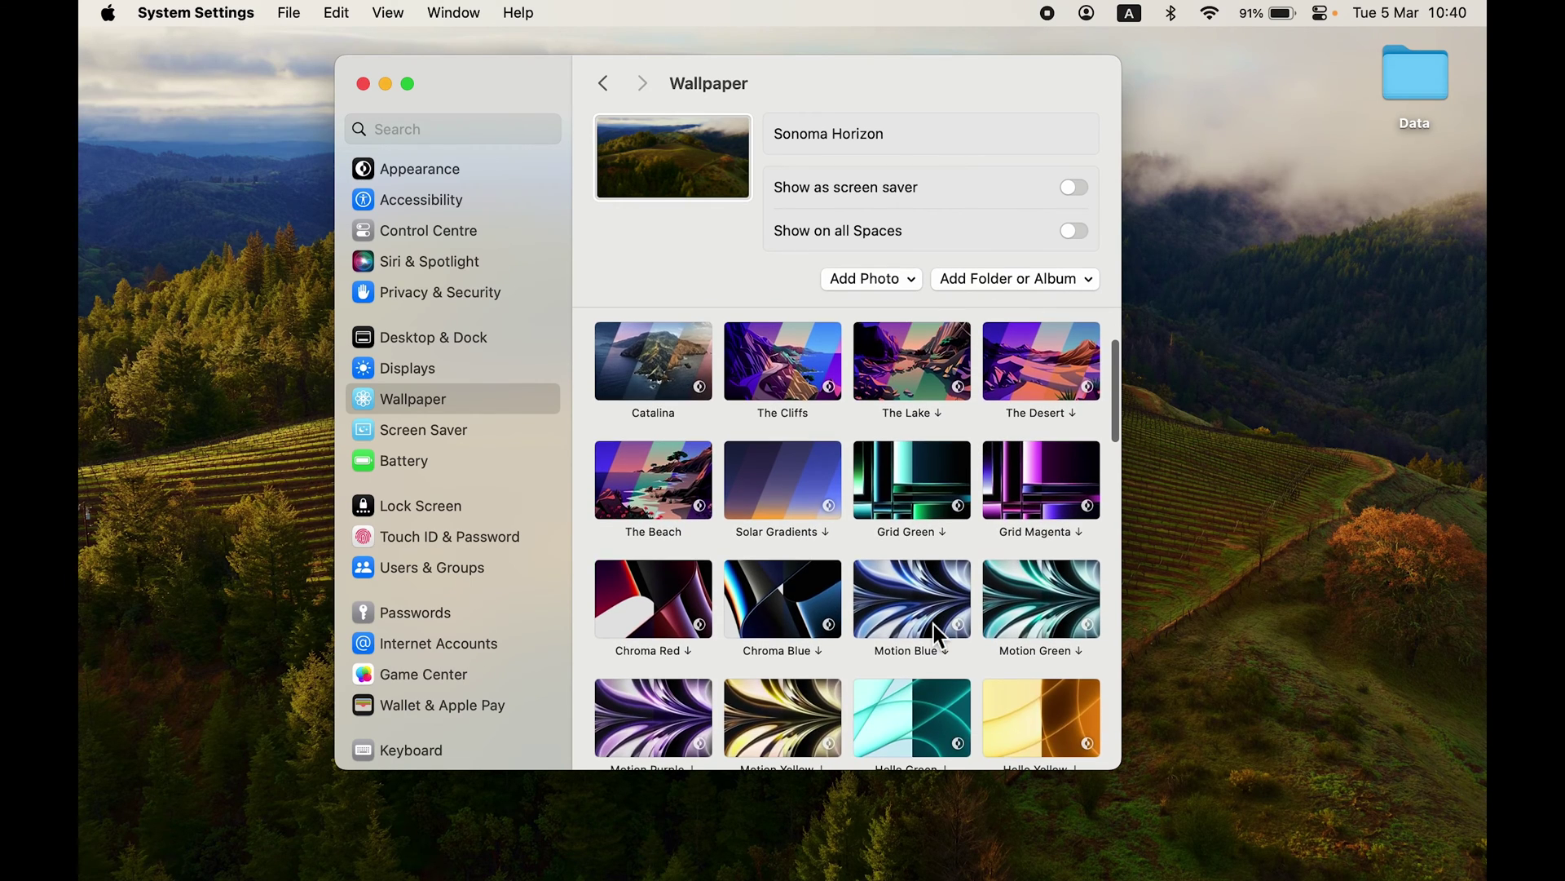
scroll(933, 624, "up", 3)
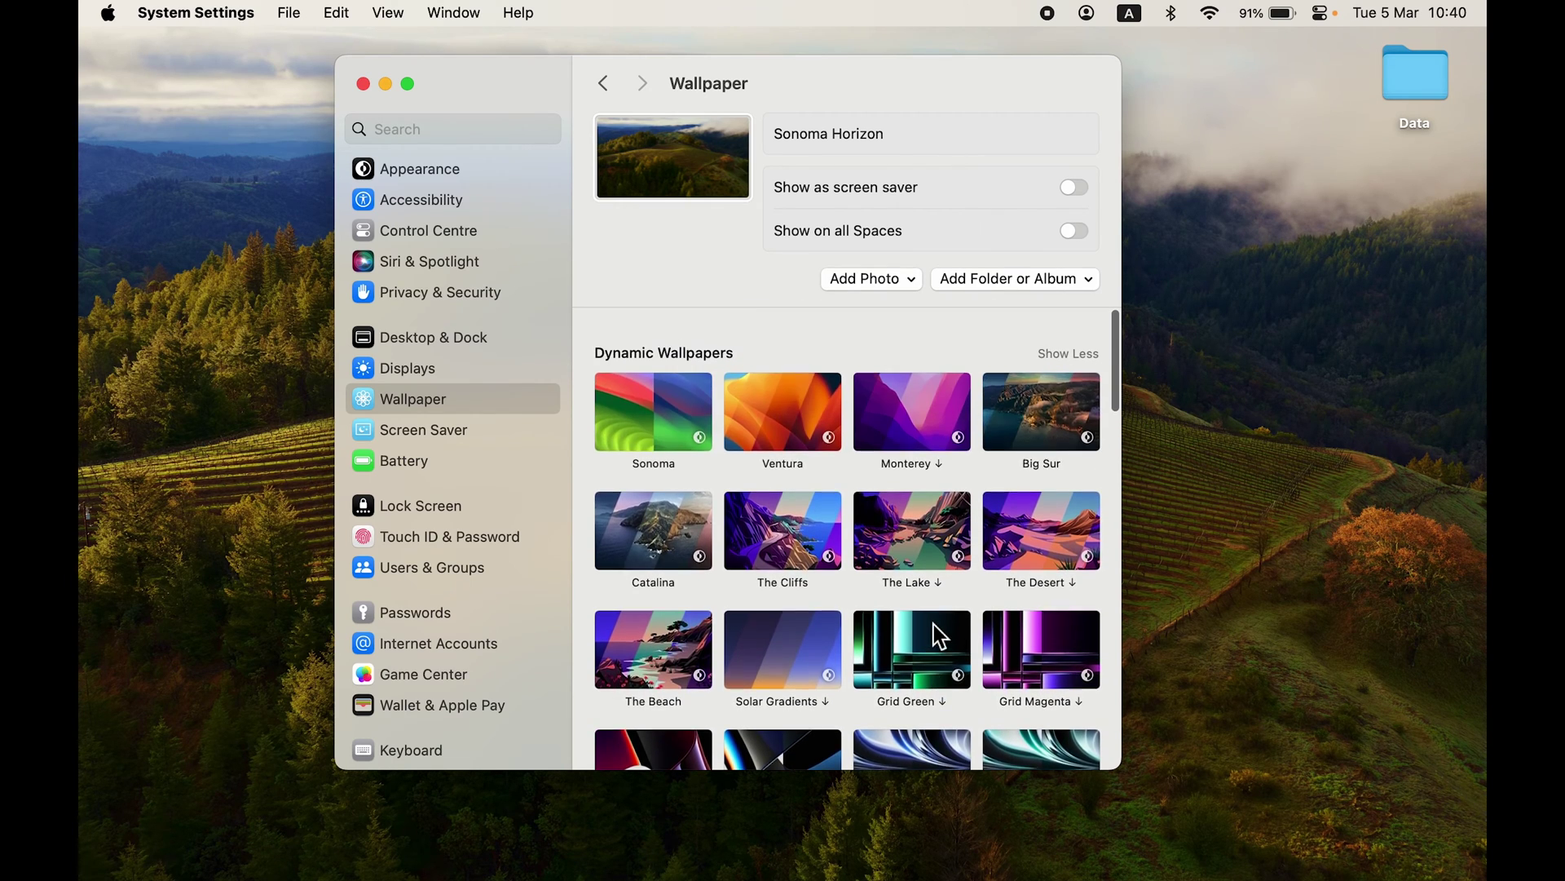
left_click(909, 530)
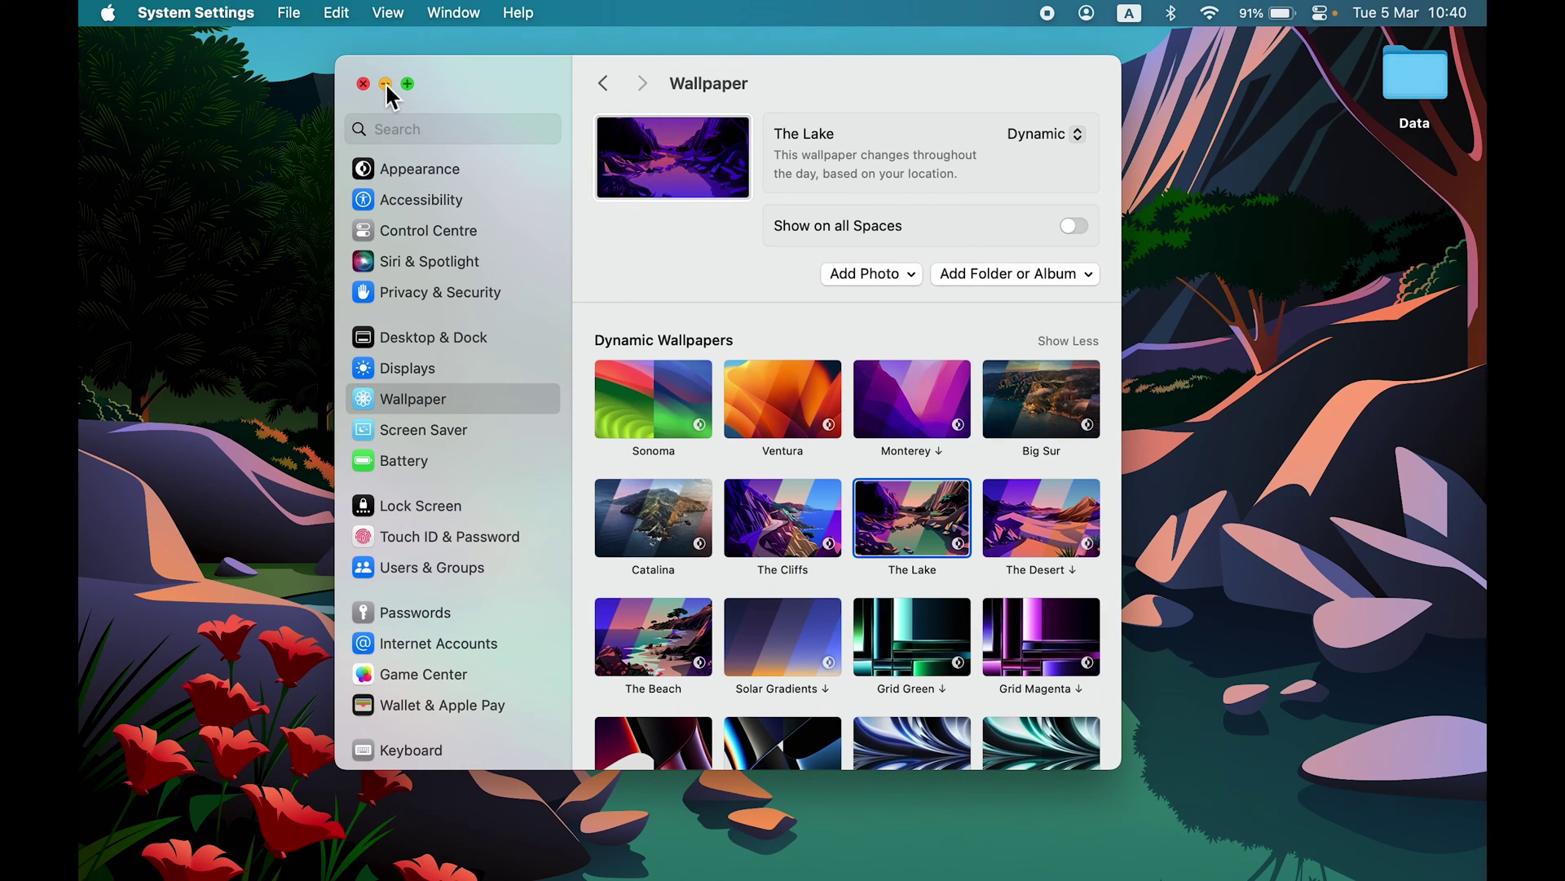
left_click(386, 84)
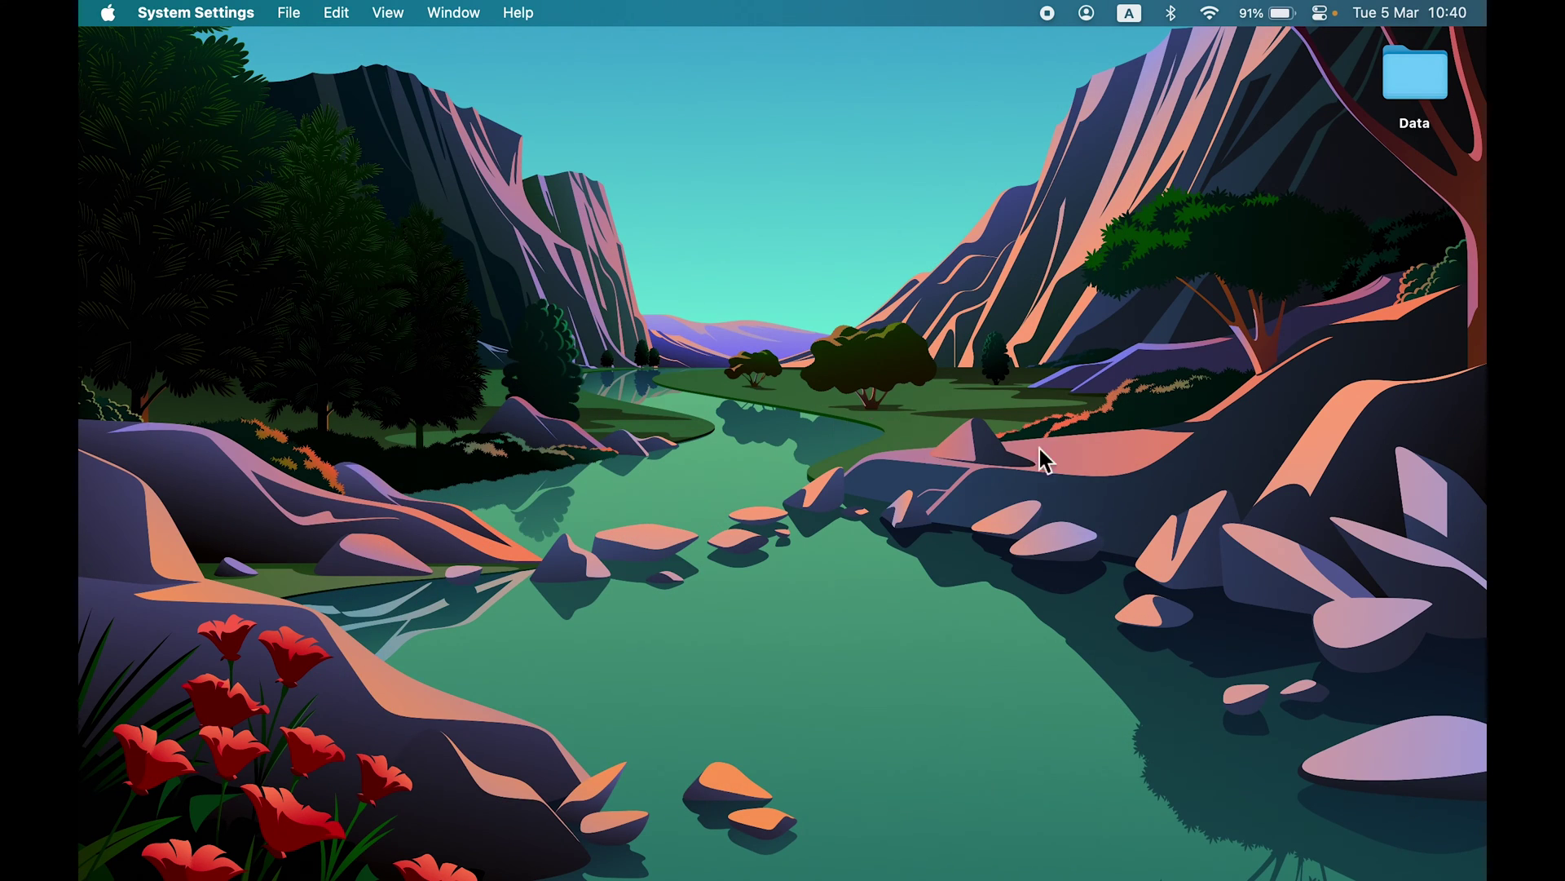
mouse_move(1081, 868)
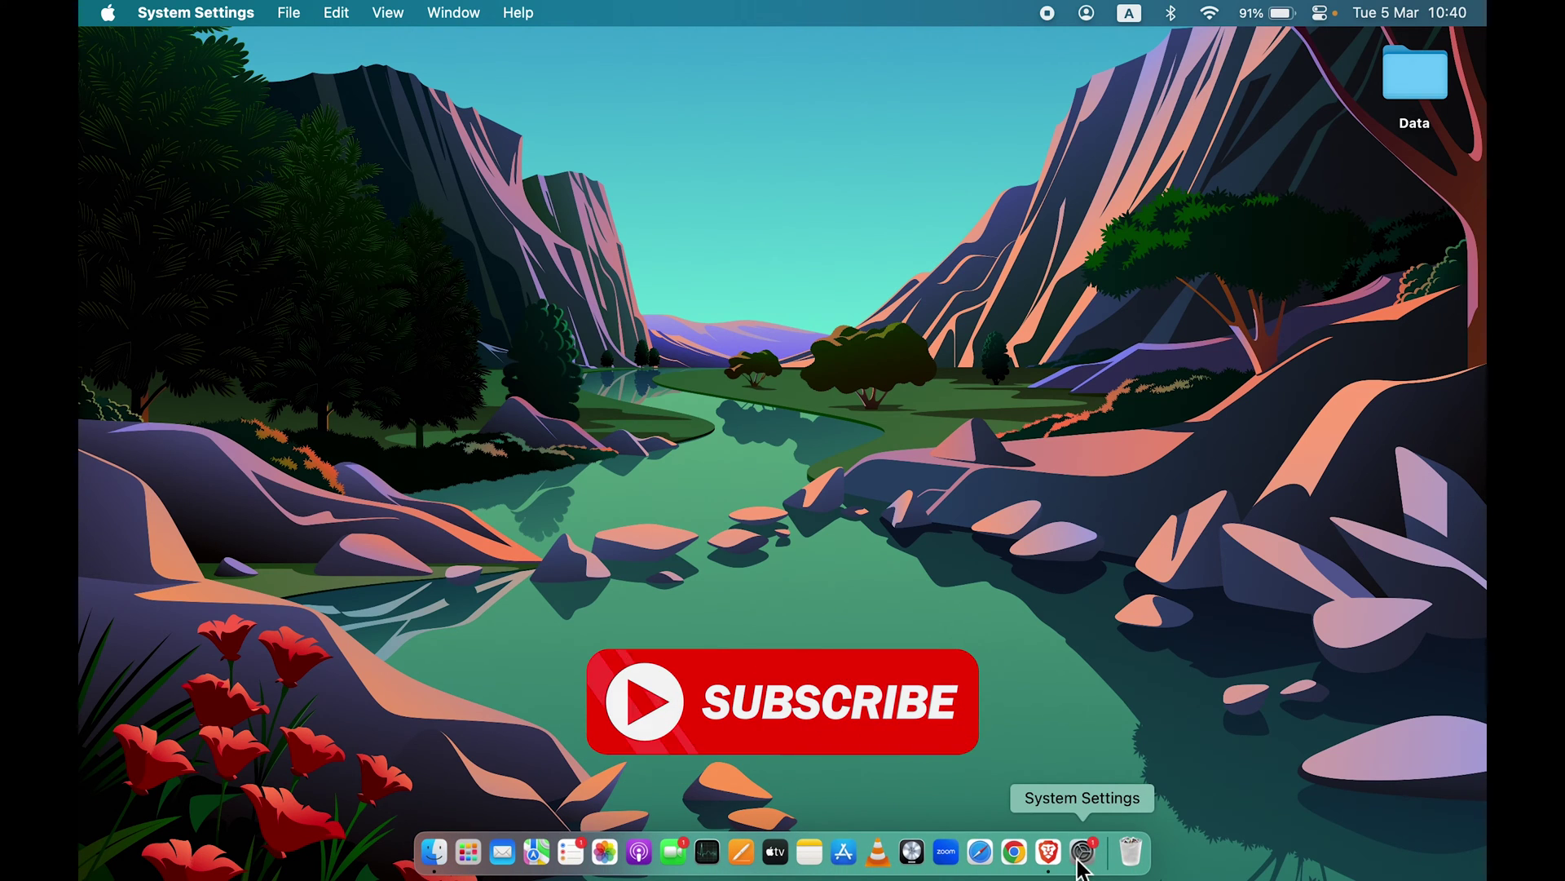
left_click(1079, 856)
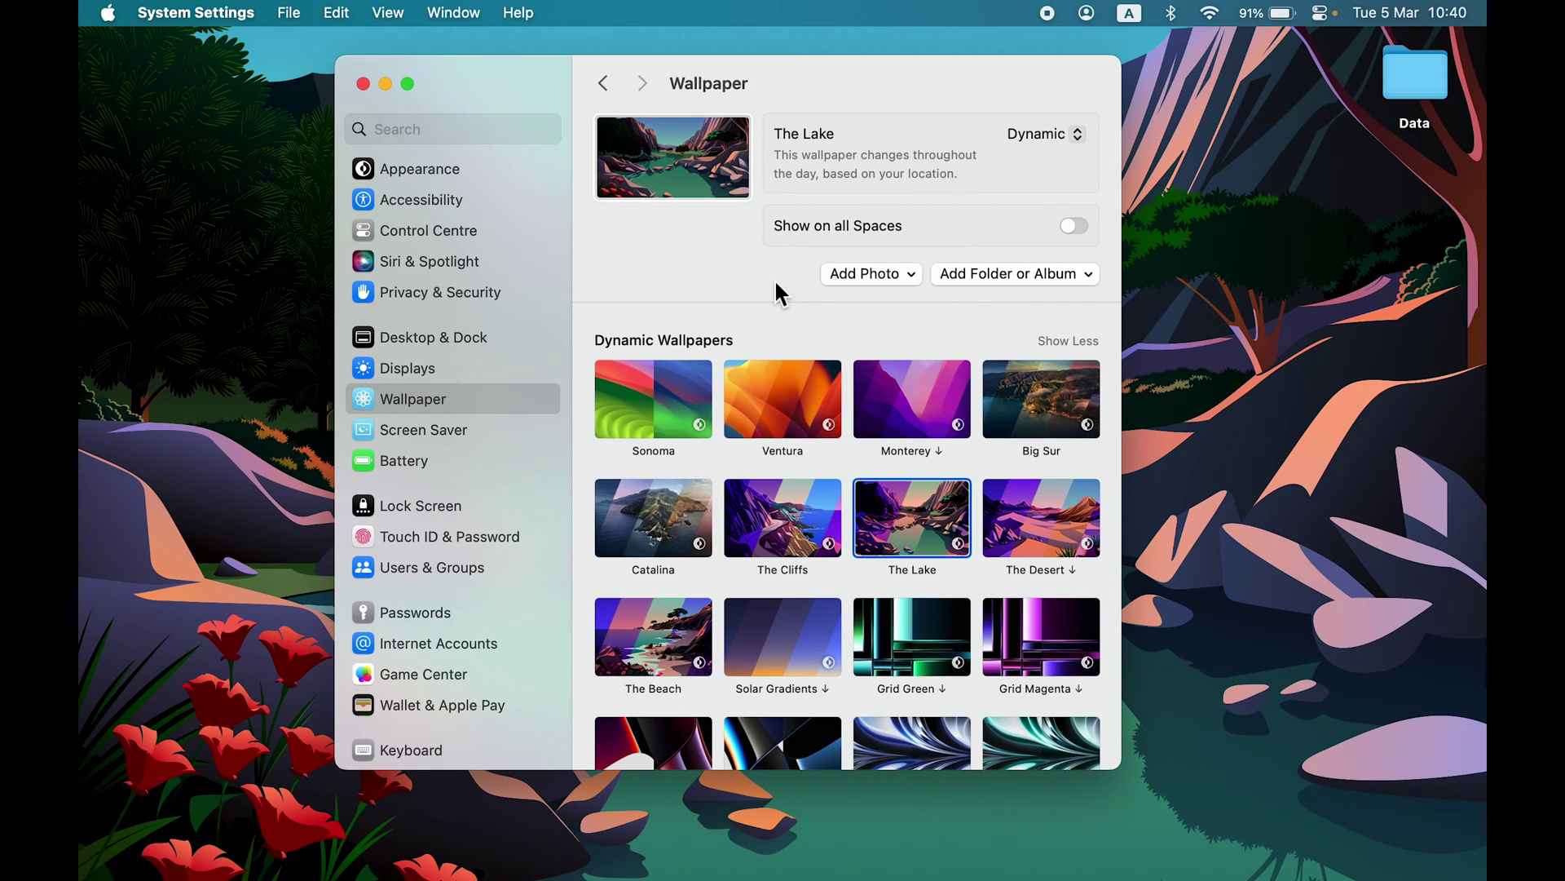
left_click(909, 275)
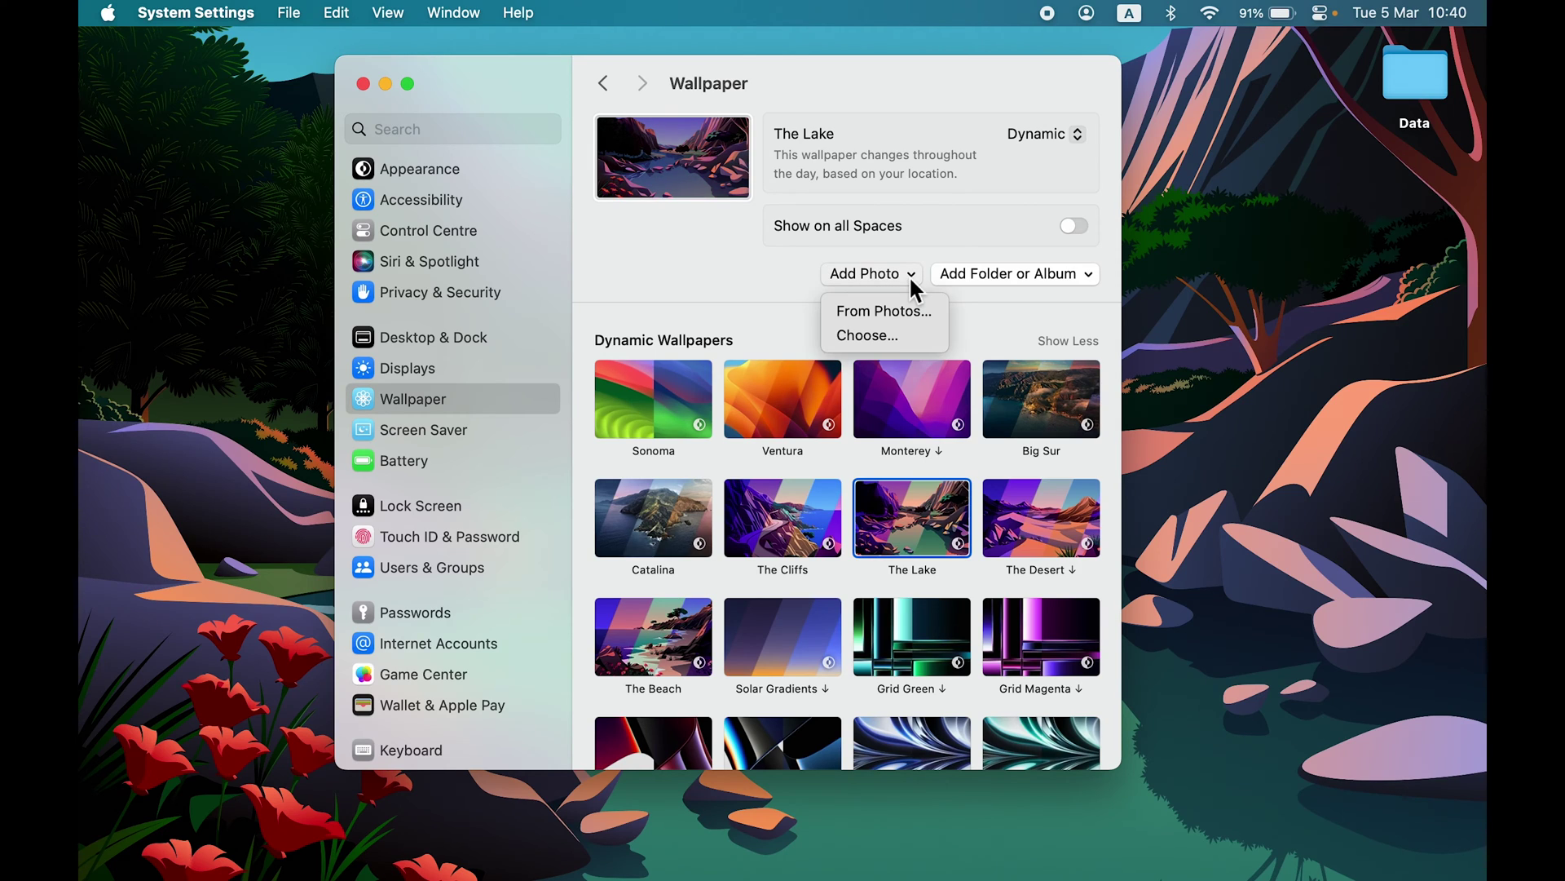
Use Add Photo to preview and choose landscape.jpg from Downloads as the Fill Screen wallpaper
left_click(887, 338)
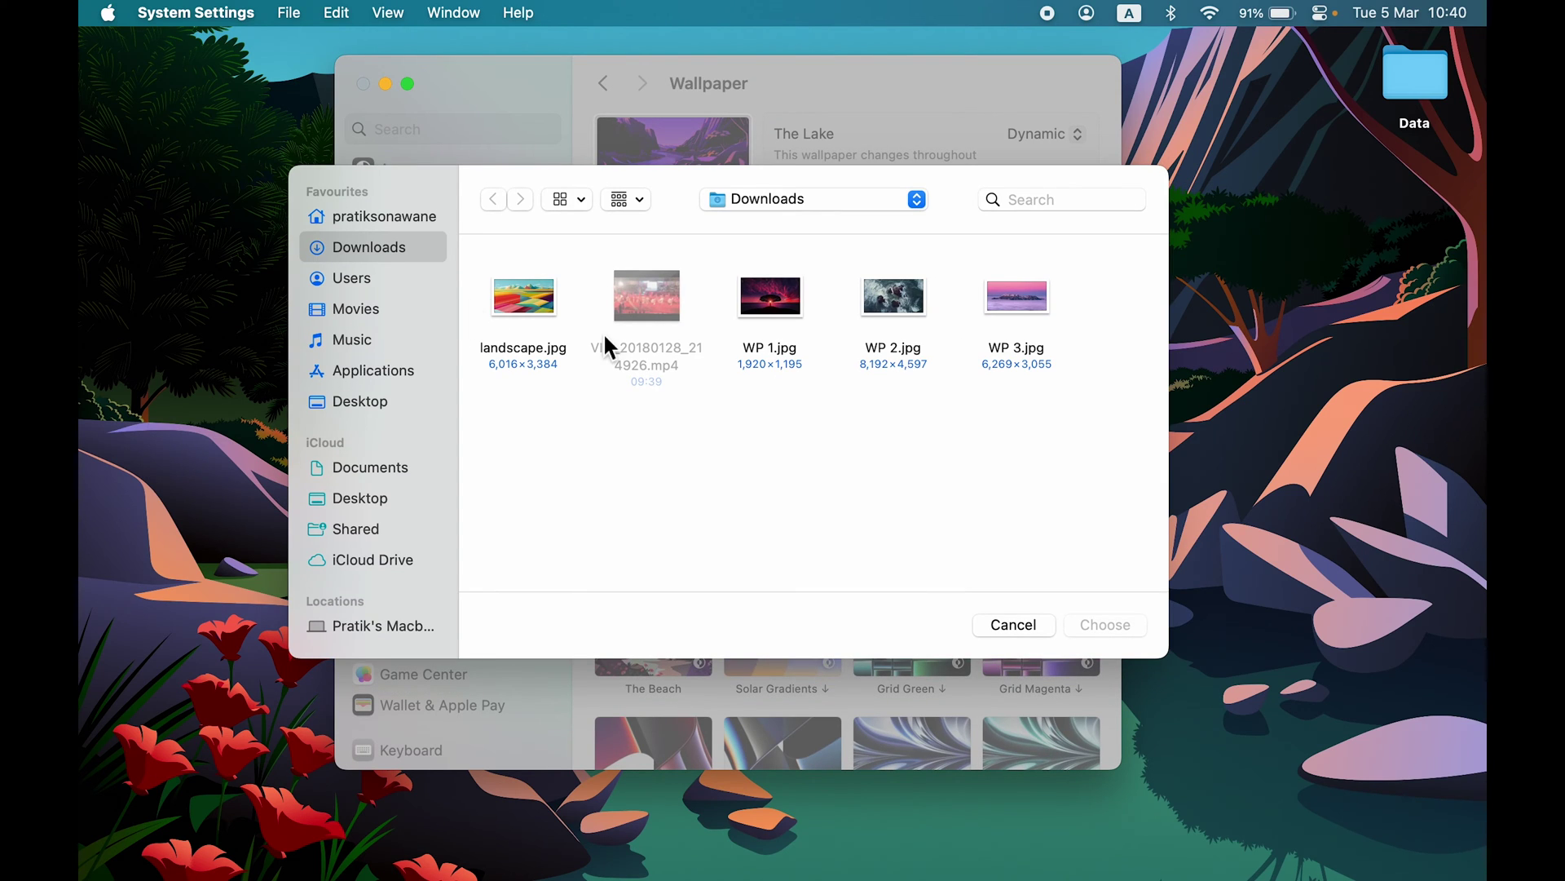
left_click(526, 354)
key("space")
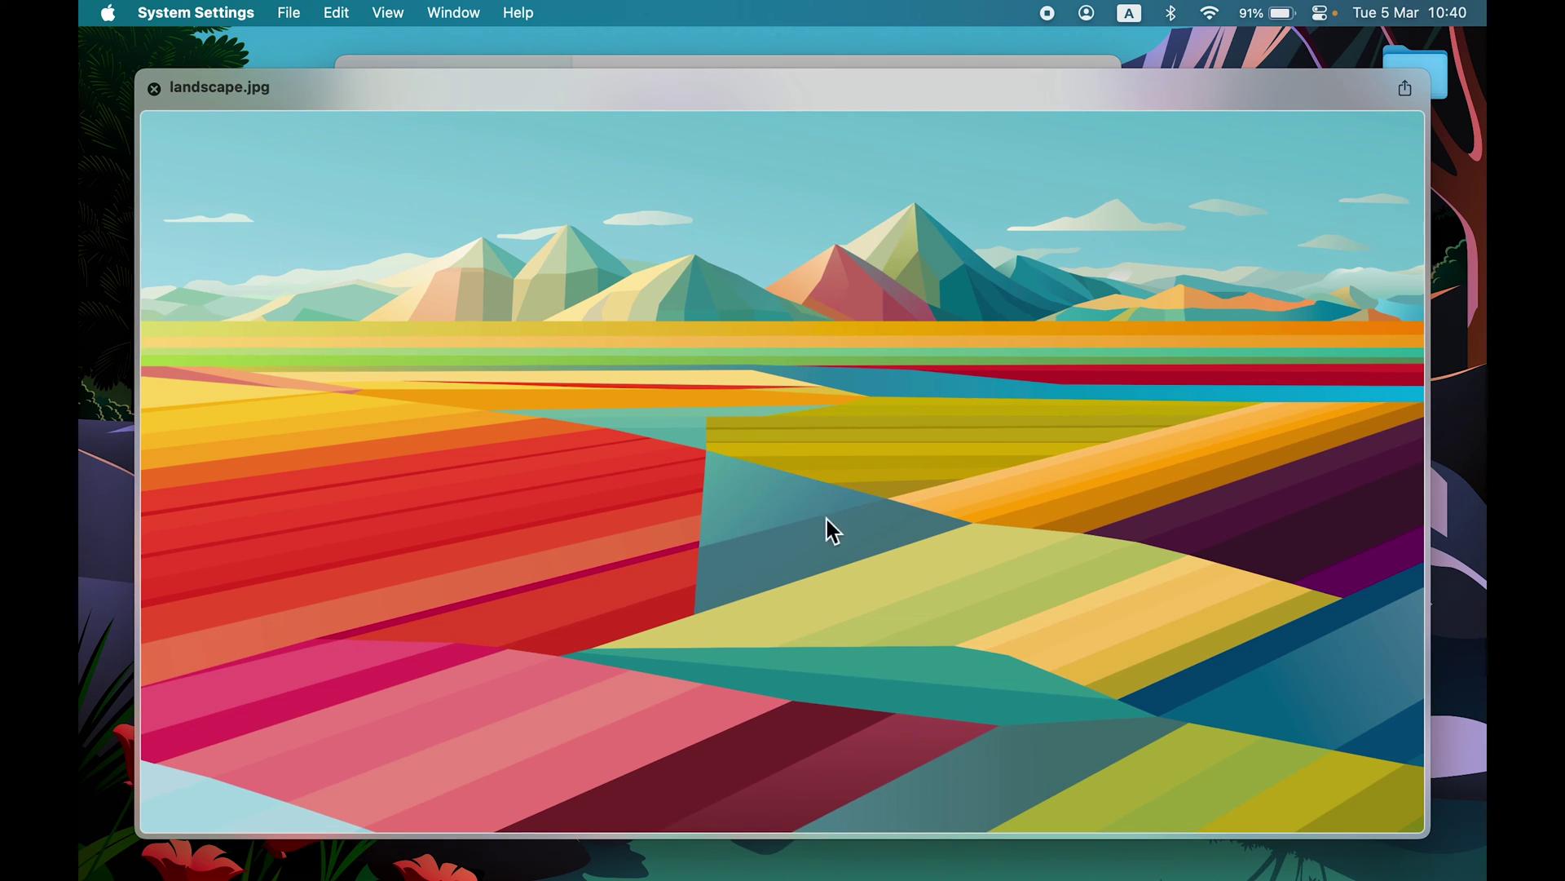
key("space")
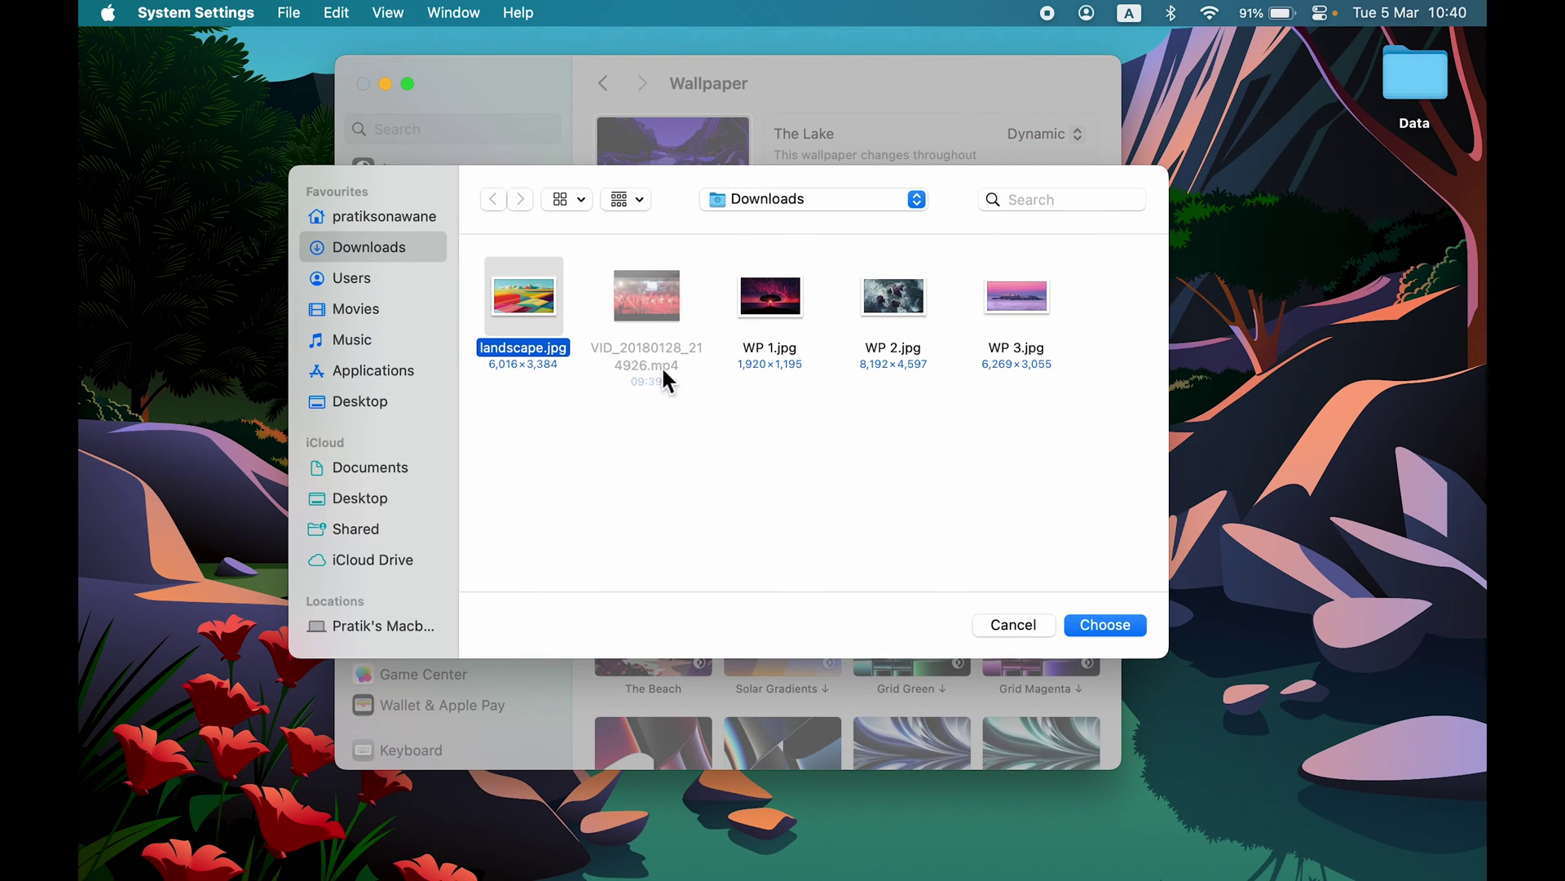
left_click(1123, 626)
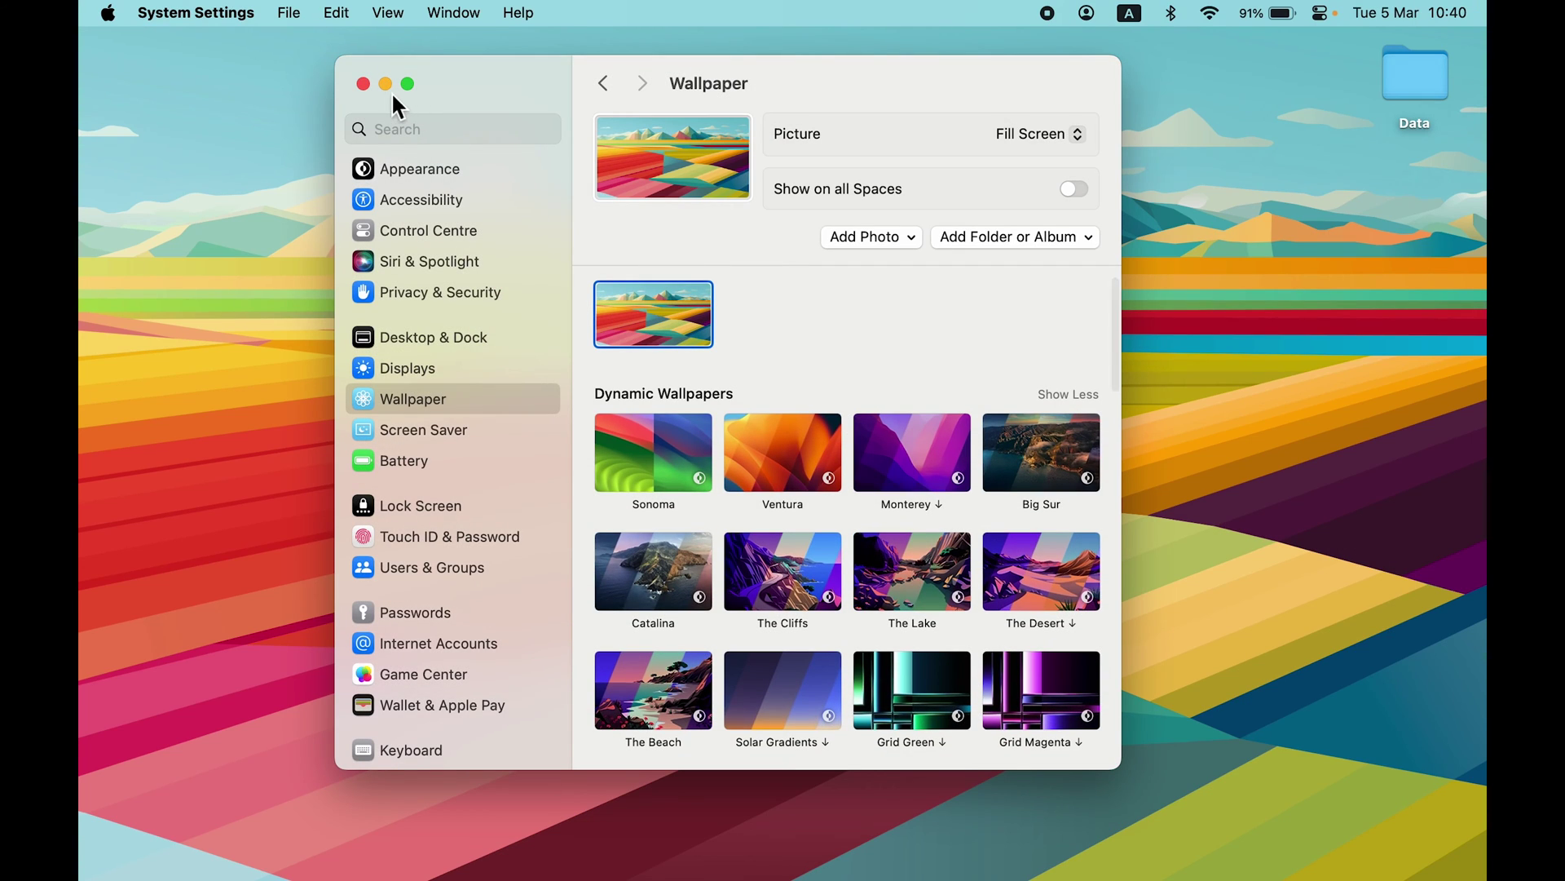
Minimise and restore the settings window, dismiss the Add Photo menu, then minimise it again
left_click(386, 84)
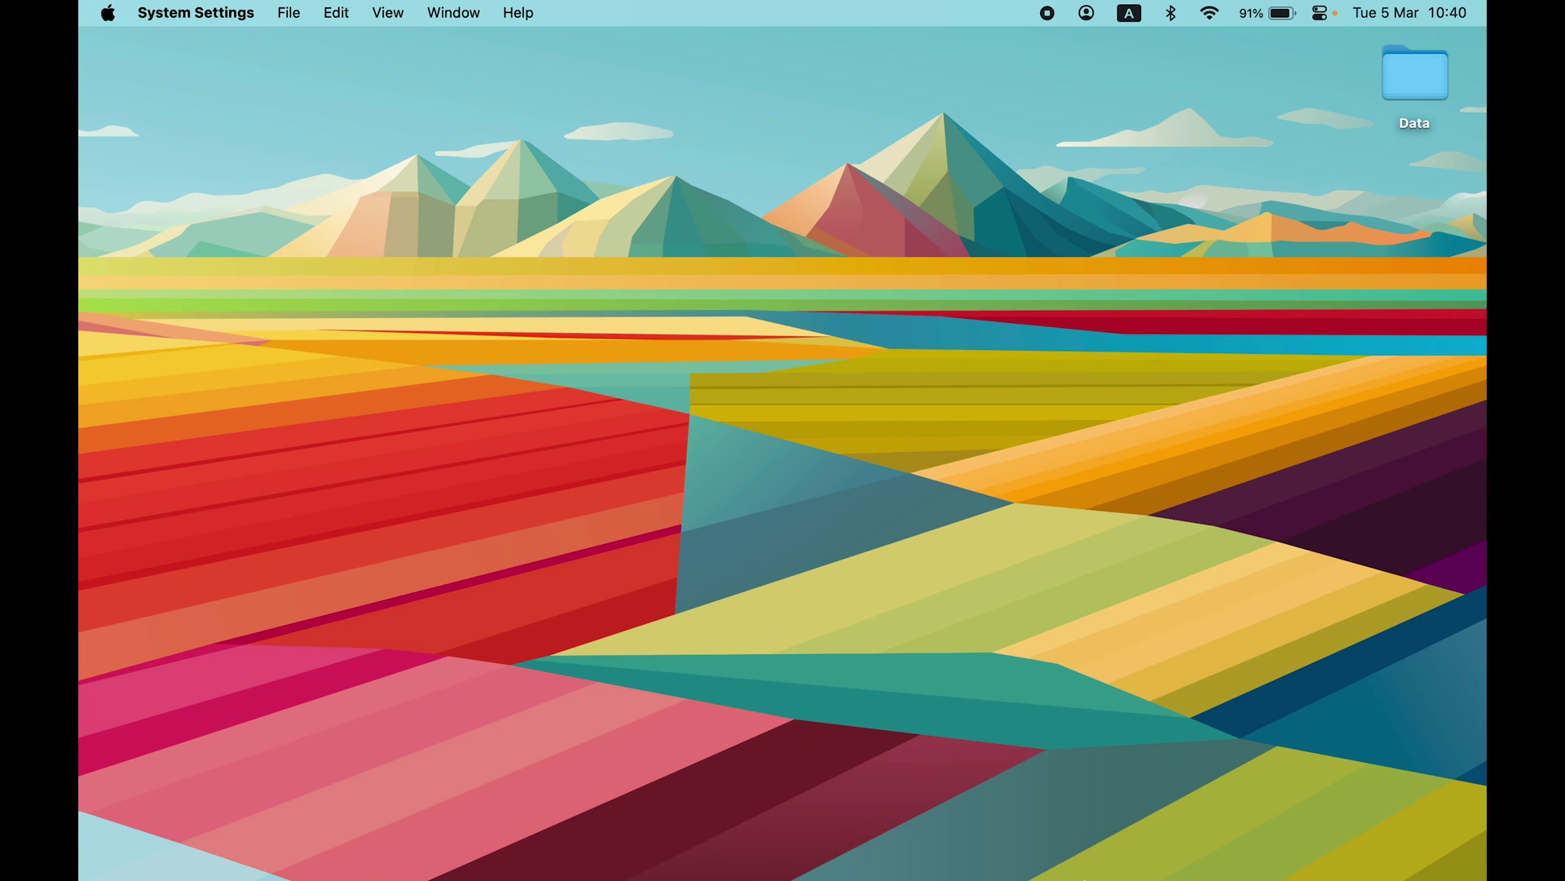
left_click(1094, 856)
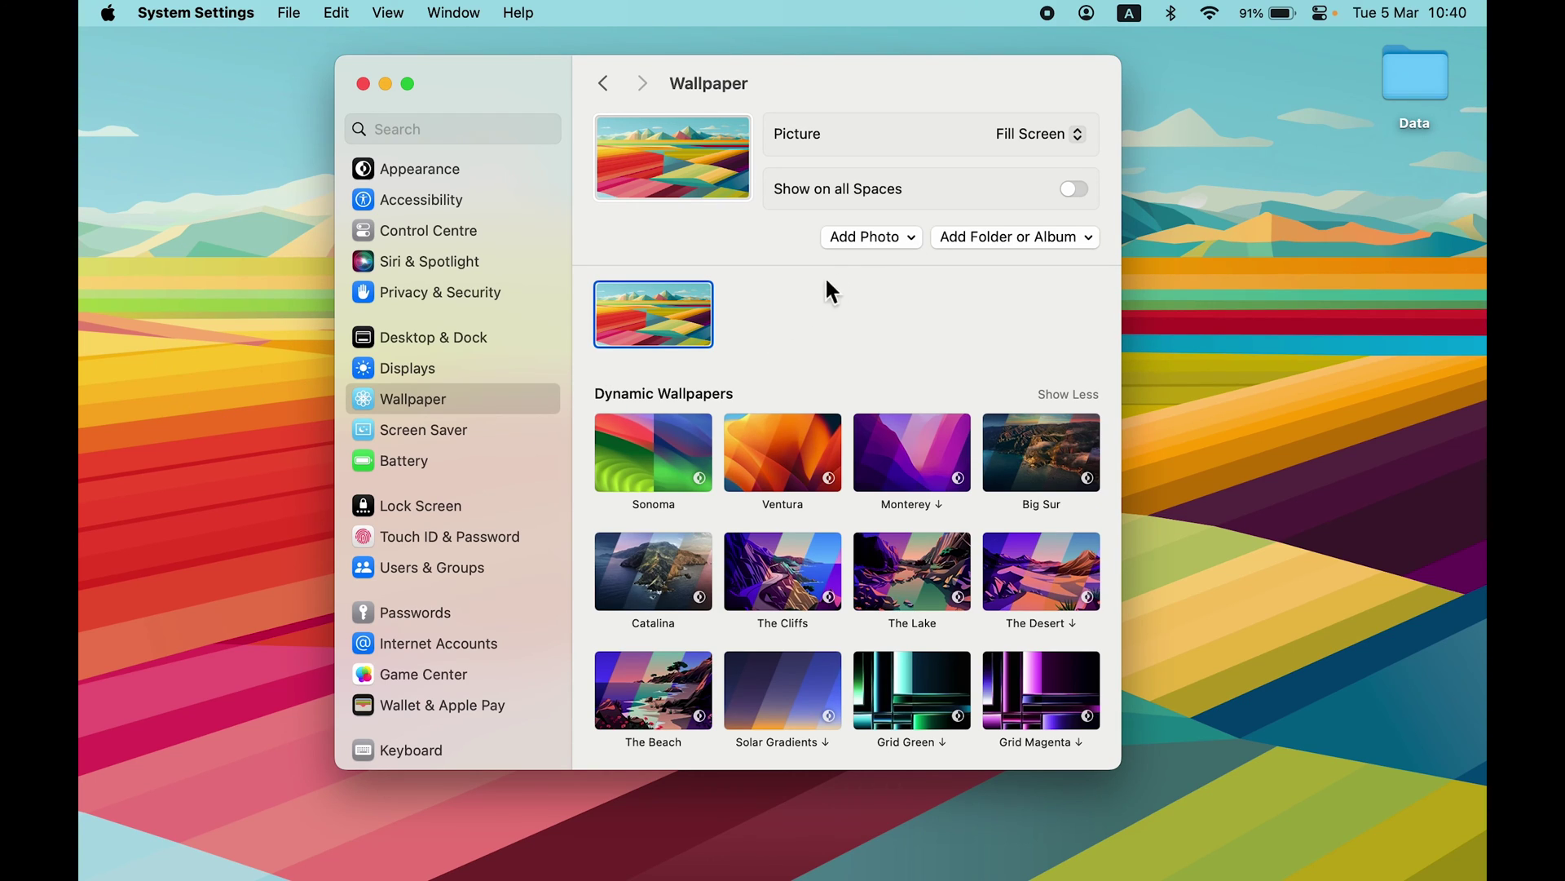
left_click(894, 247)
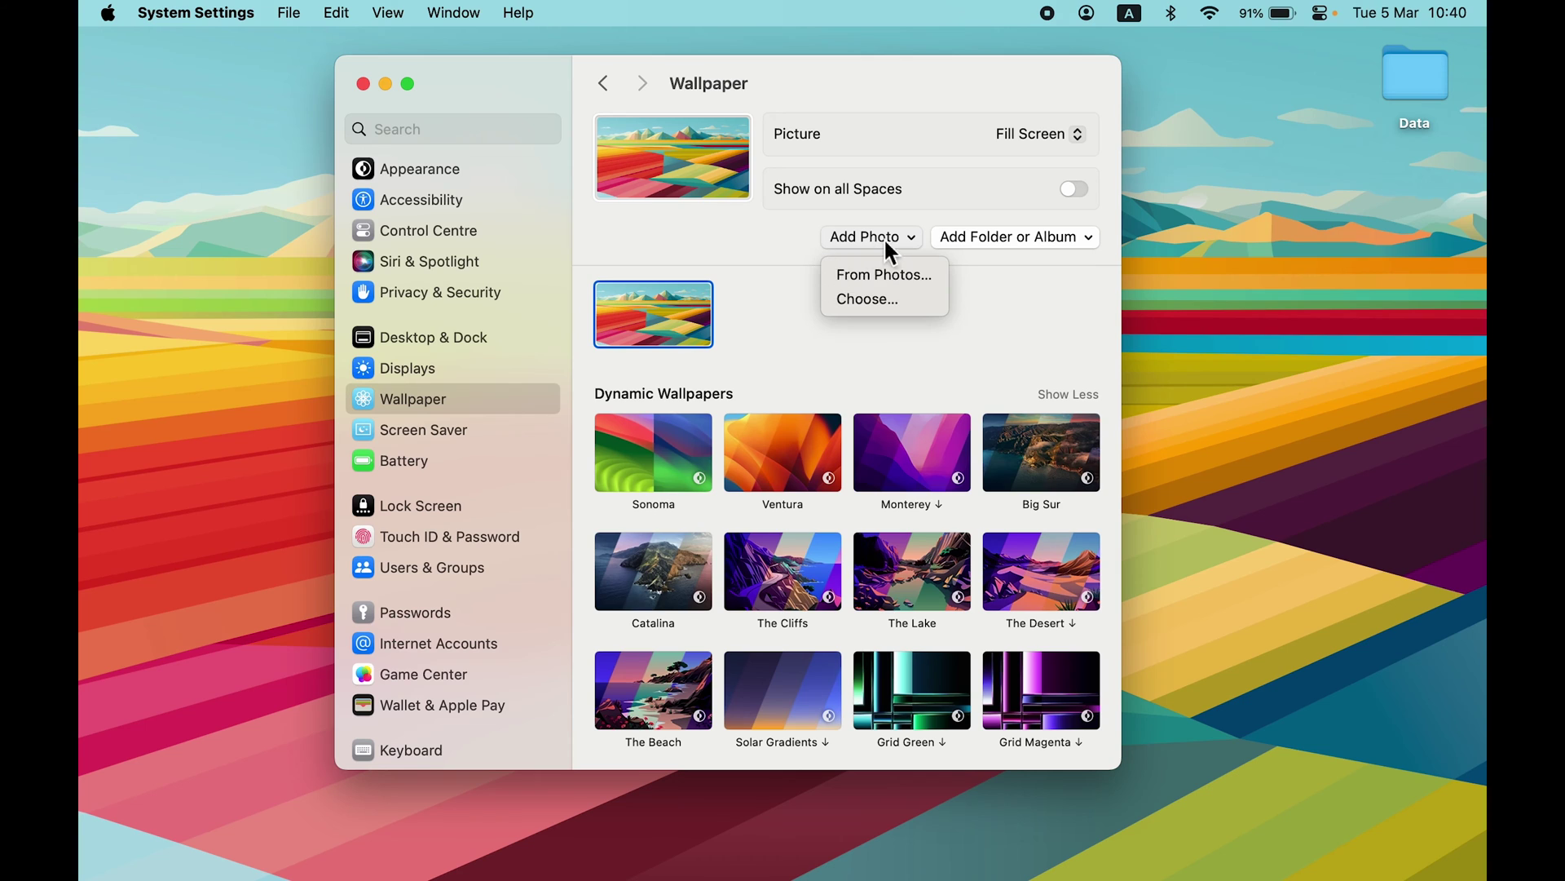
left_click(765, 261)
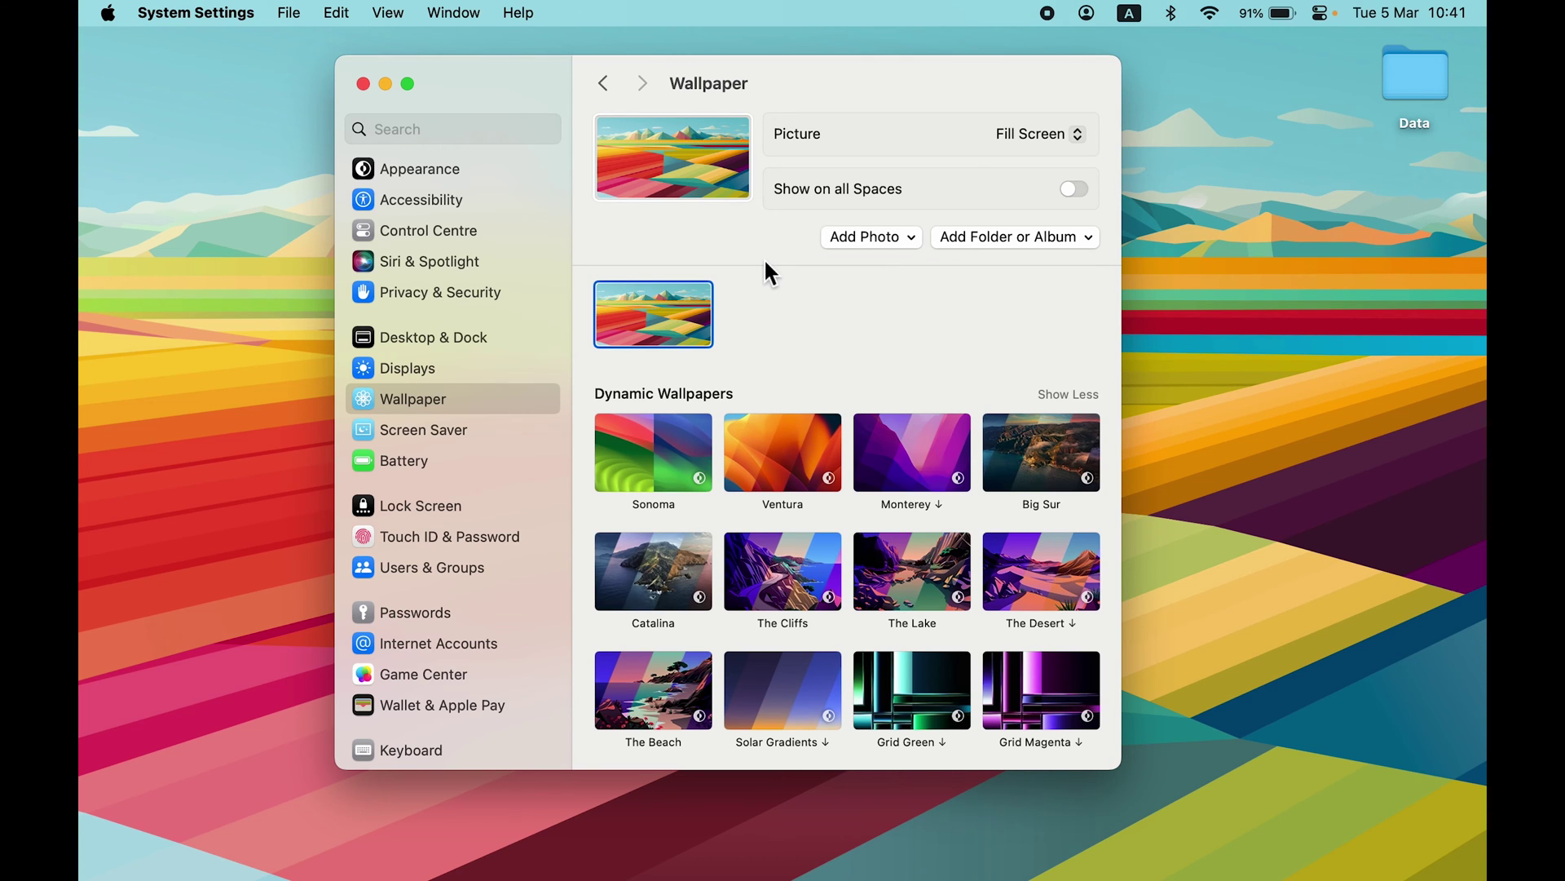
left_click(385, 83)
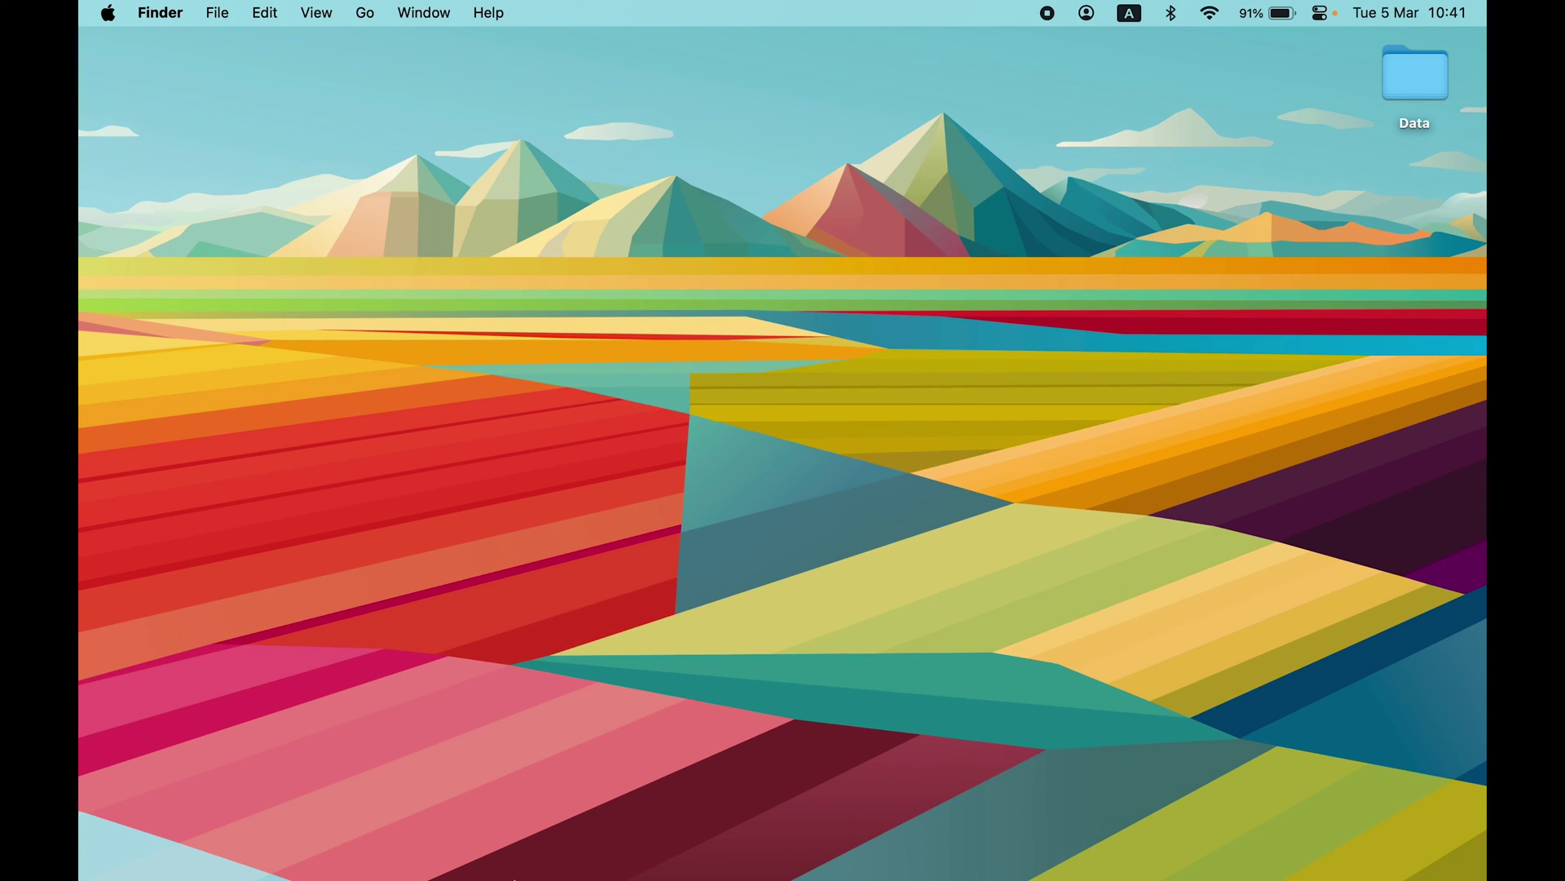
Open Downloads in a new Finder window, Quick Look WP 1.jpg, and bring up its context menu
left_click(437, 856)
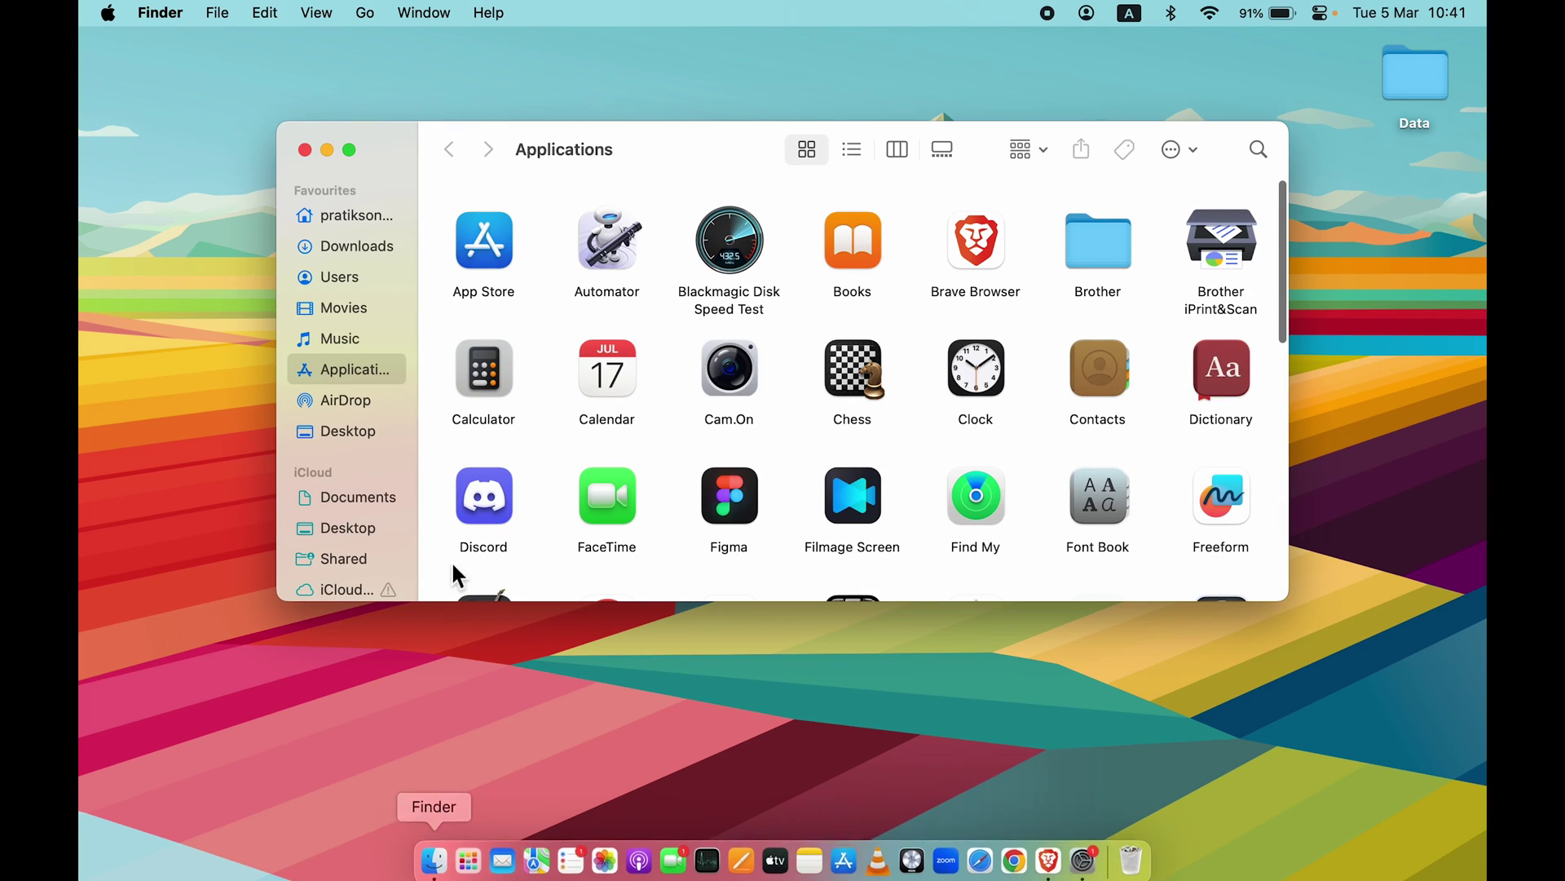
left_click(364, 258)
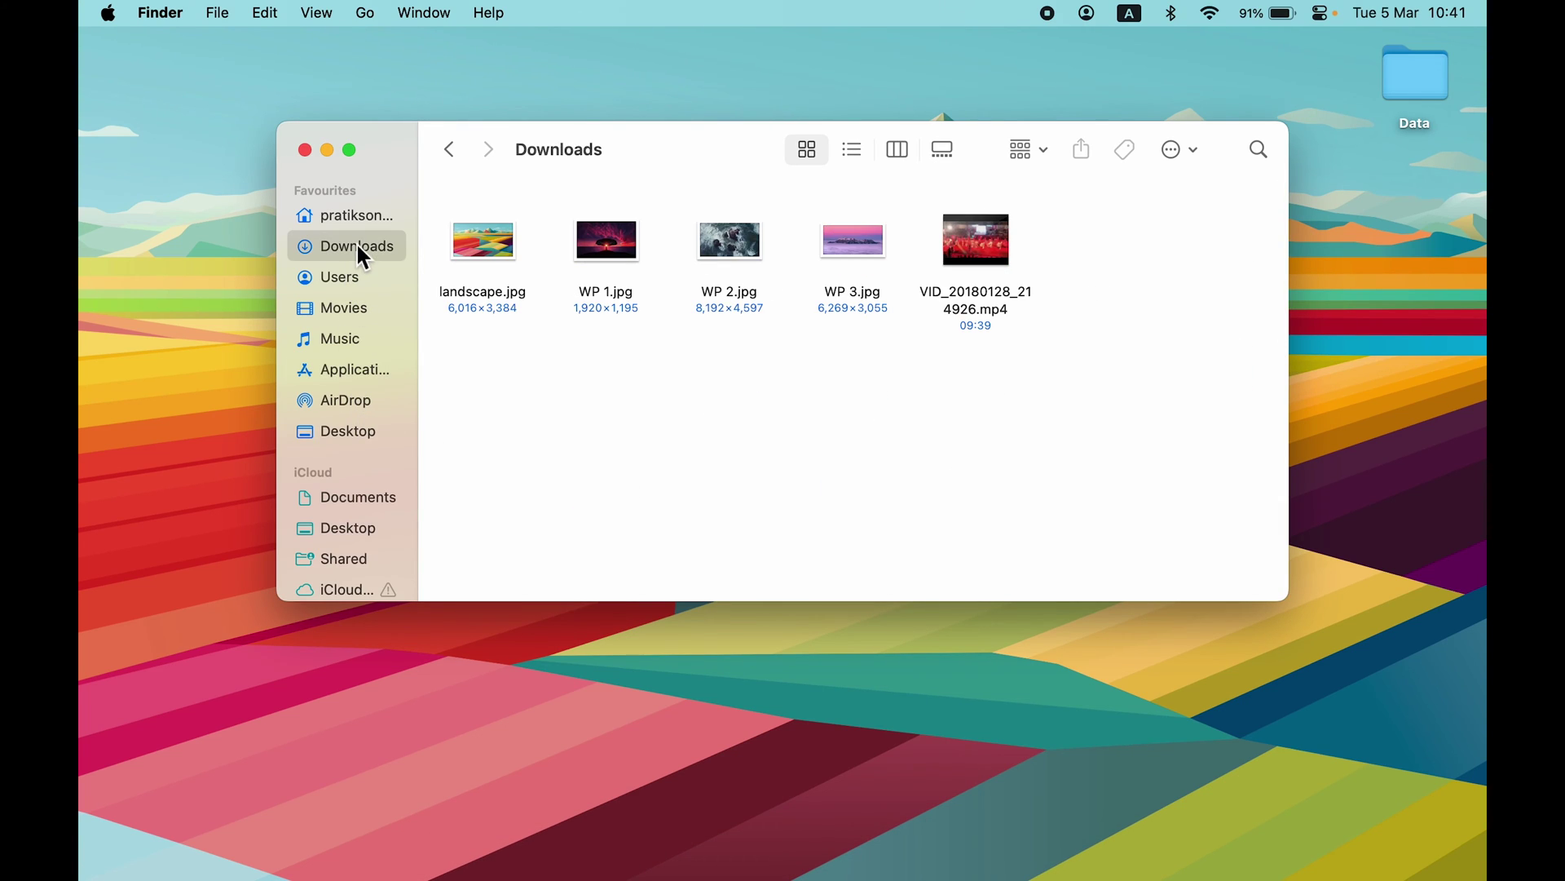
left_click(604, 297)
key("space")
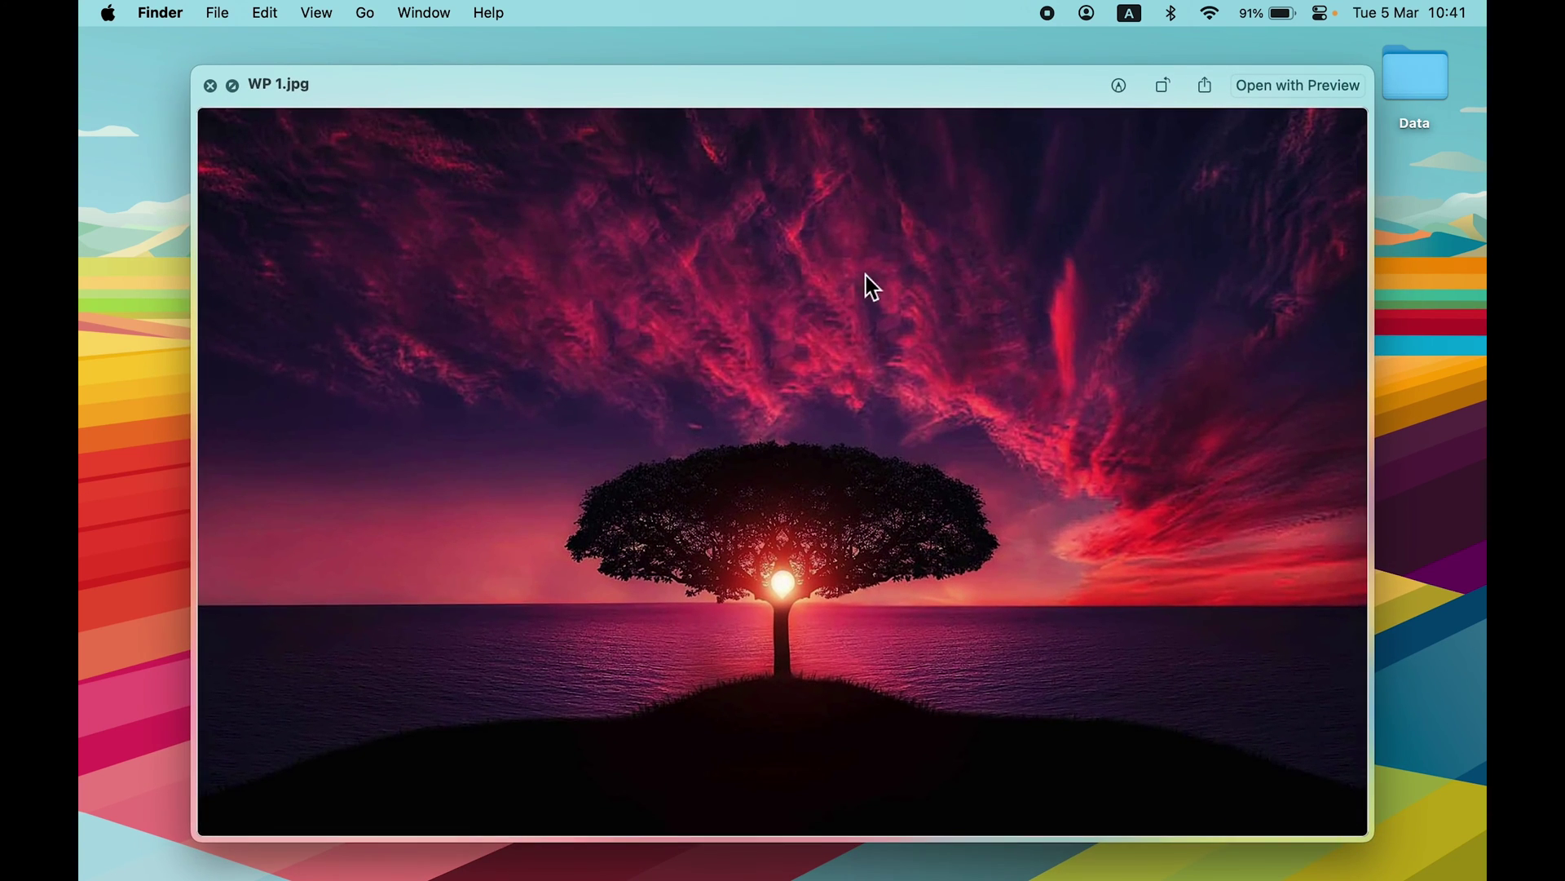
key("space")
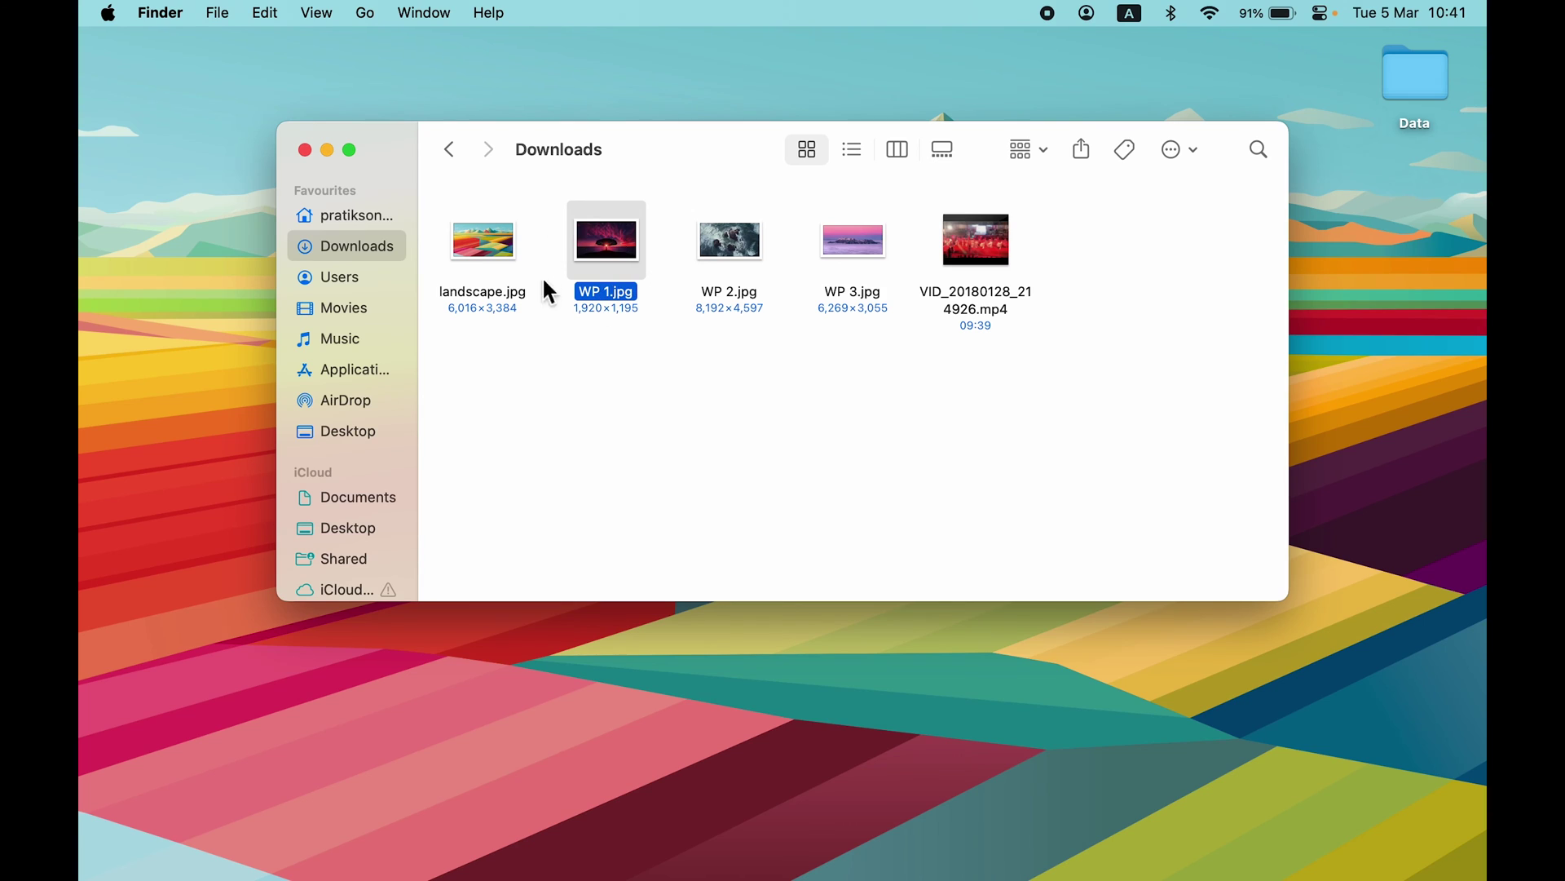
right_click(616, 306)
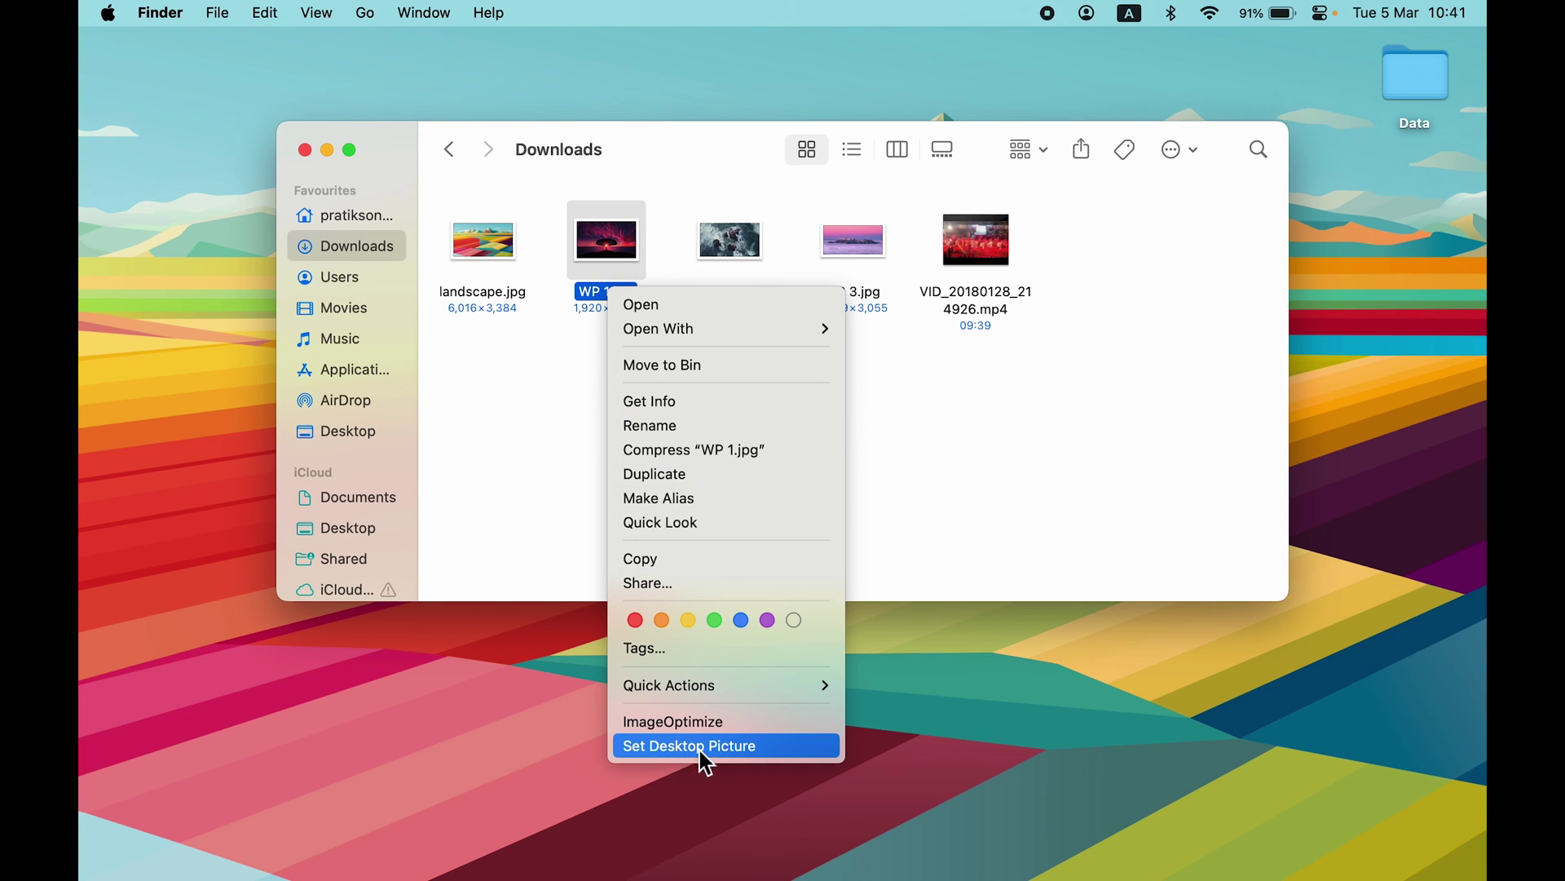
Choose Set Desktop Picture so WP 1.jpg becomes the wallpaper
left_click(777, 757)
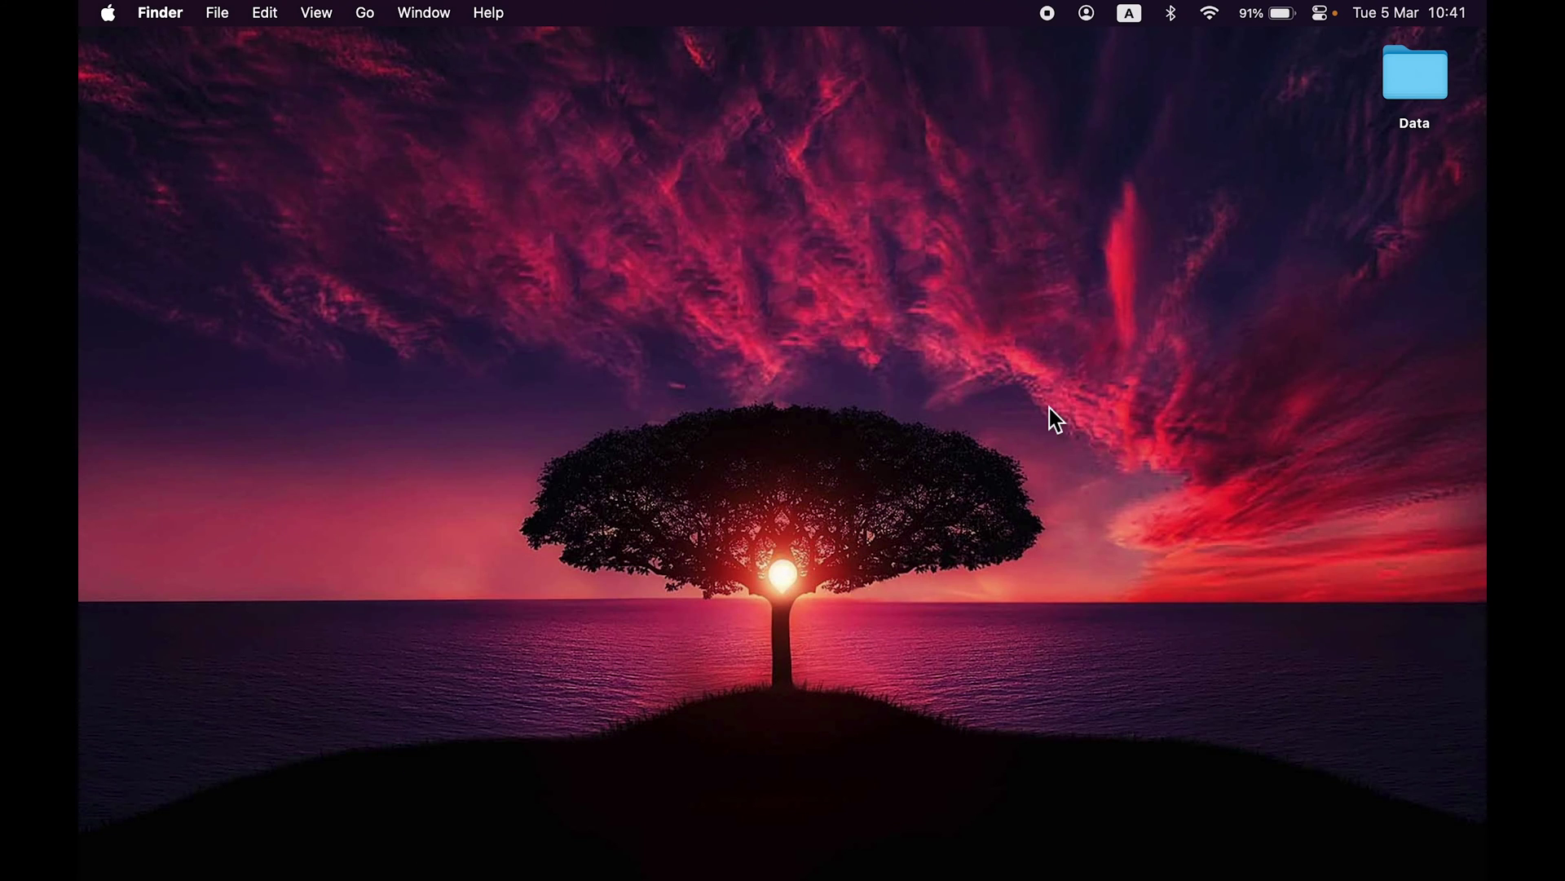
mouse_move(1380, 879)
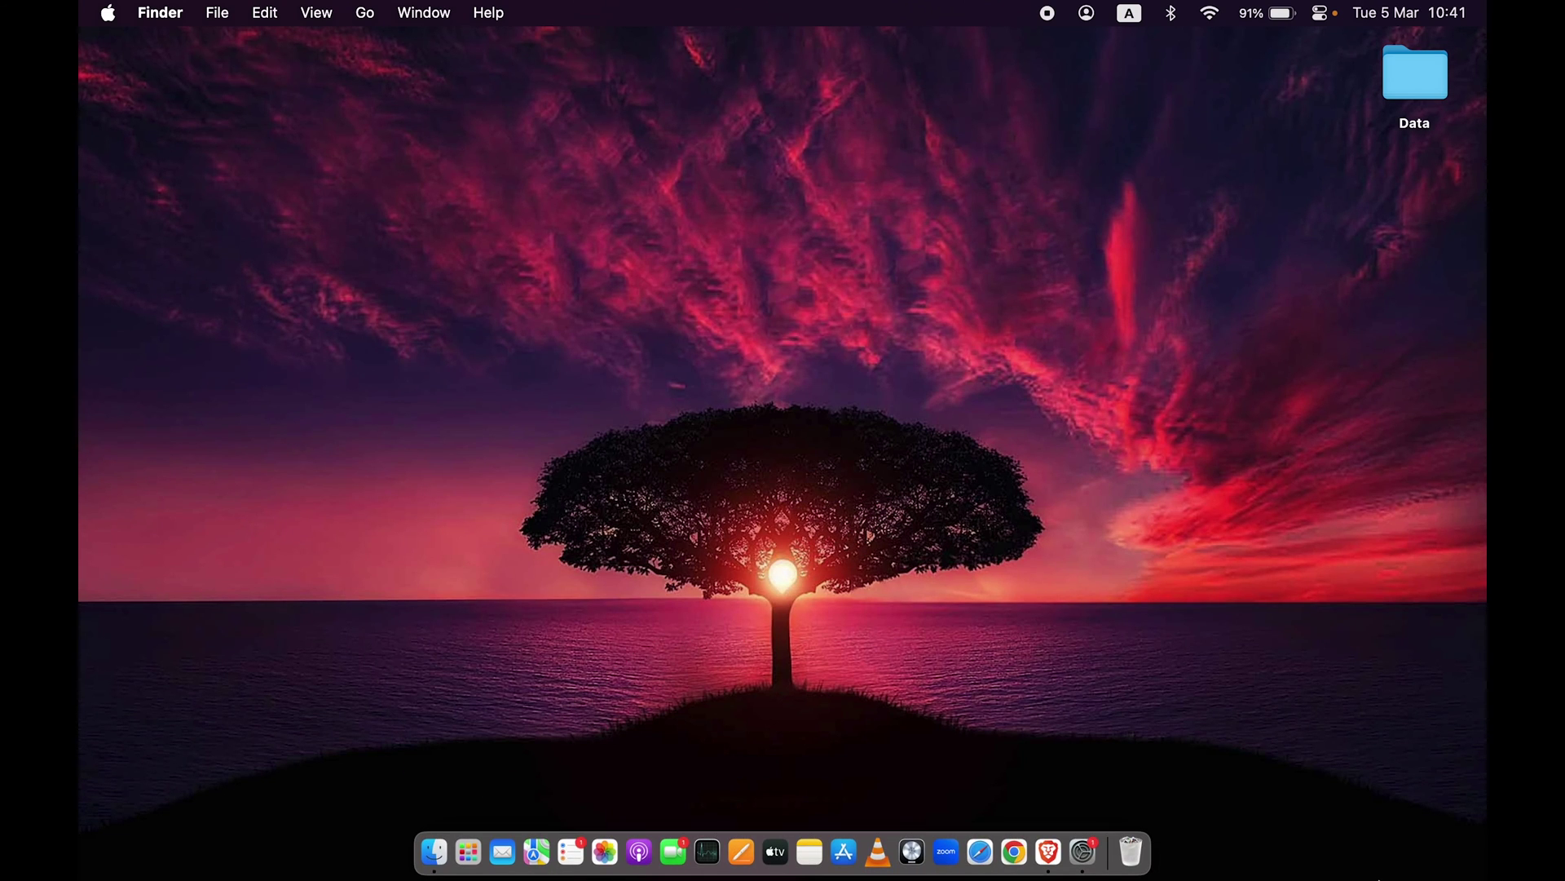